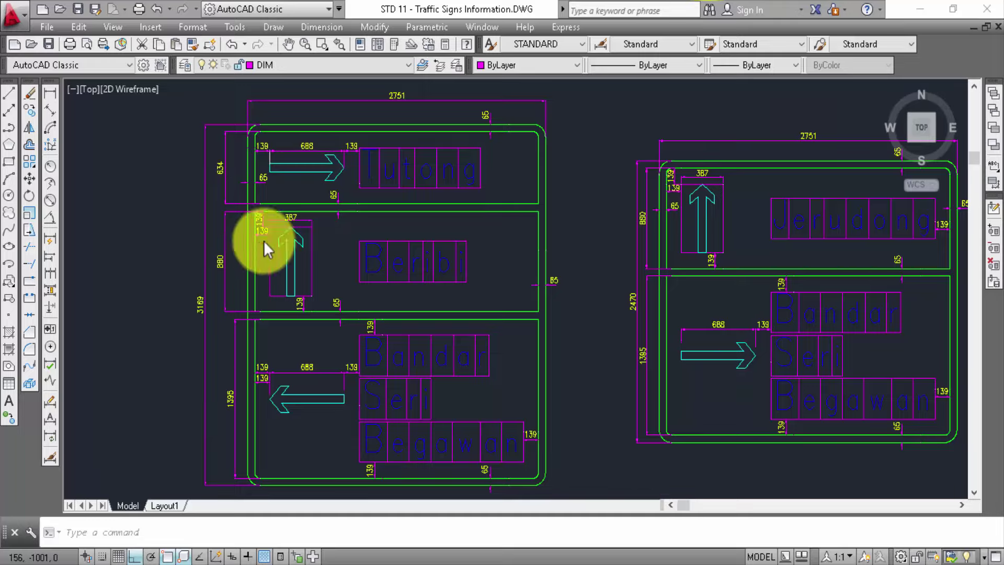
Zoom and pan around the Tutong sign to inspect its lettering and arrow box
scroll(329, 124, "up", 3)
middle_click_drag(332, 117, 344, 156)
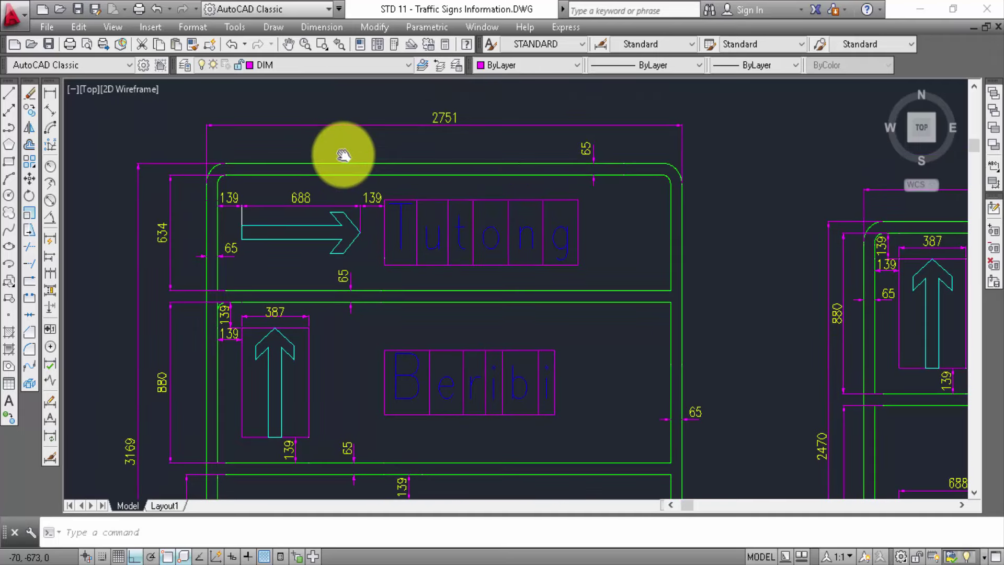
scroll(344, 155, "down", 3)
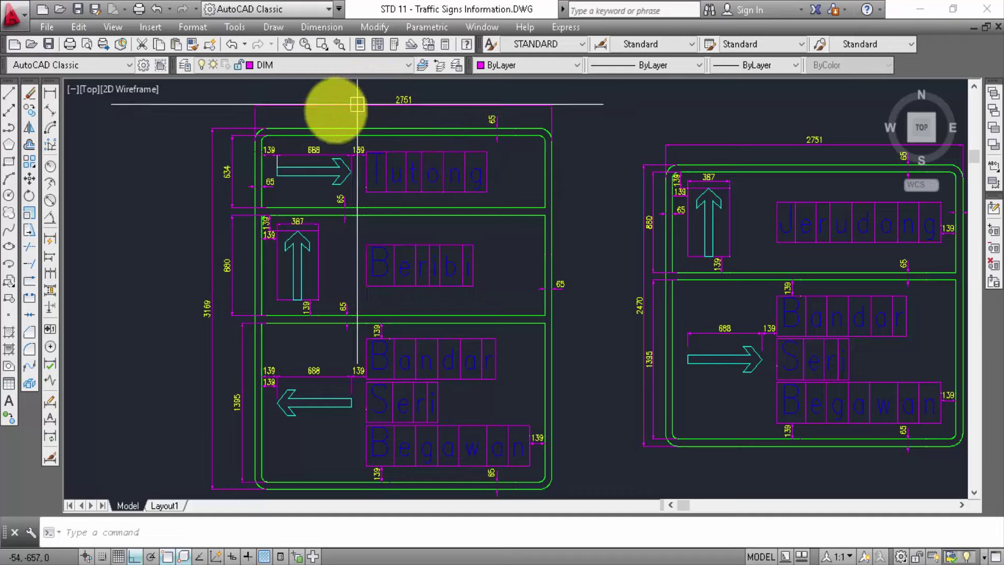
scroll(298, 116, "up", 2)
scroll(298, 116, "up", 2)
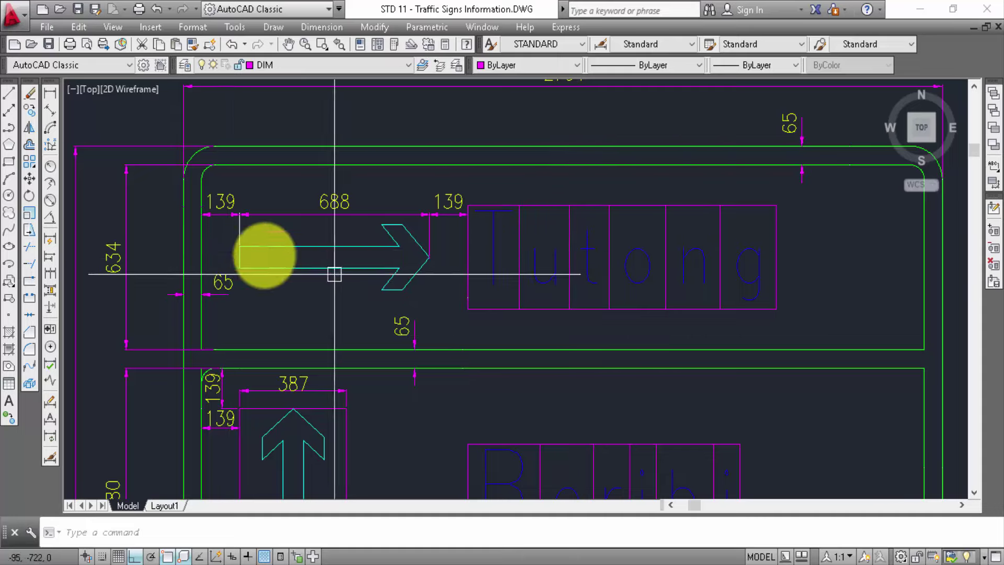
scroll(392, 191, "down", 2)
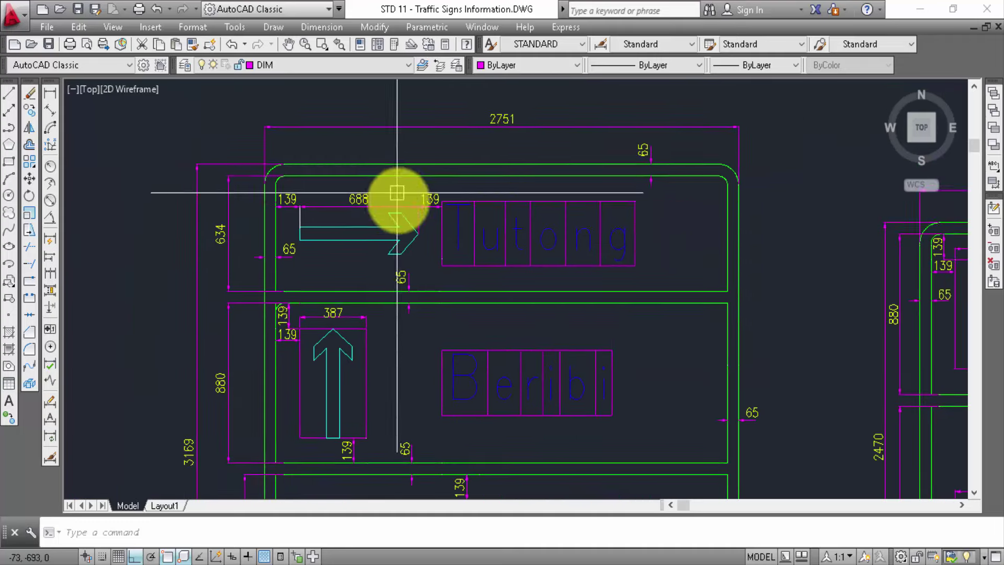
middle_click_drag(392, 190, 371, 166)
scroll(442, 149, "up", 2)
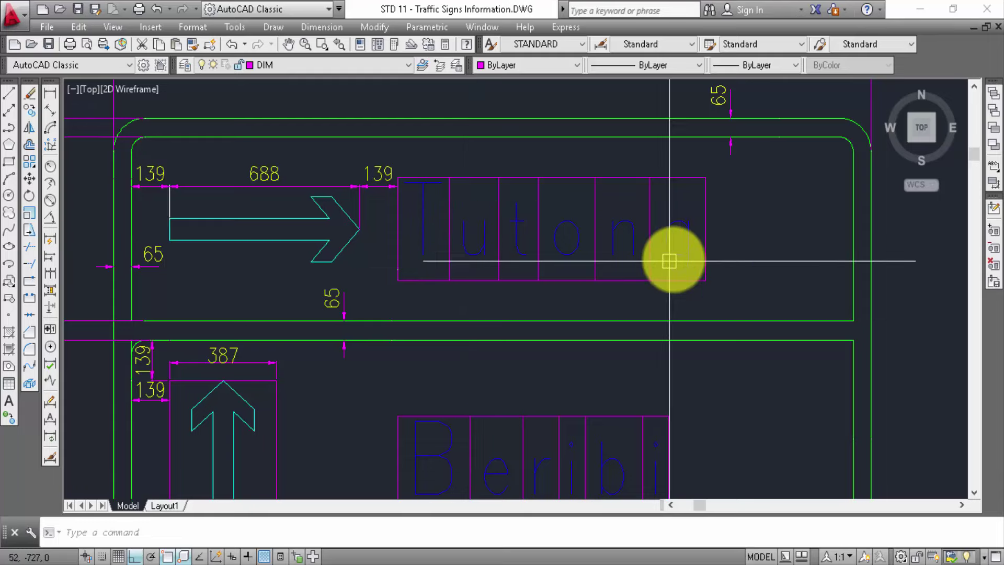
middle_click_drag(500, 255, 623, 251)
middle_click_drag(410, 212, 395, 217)
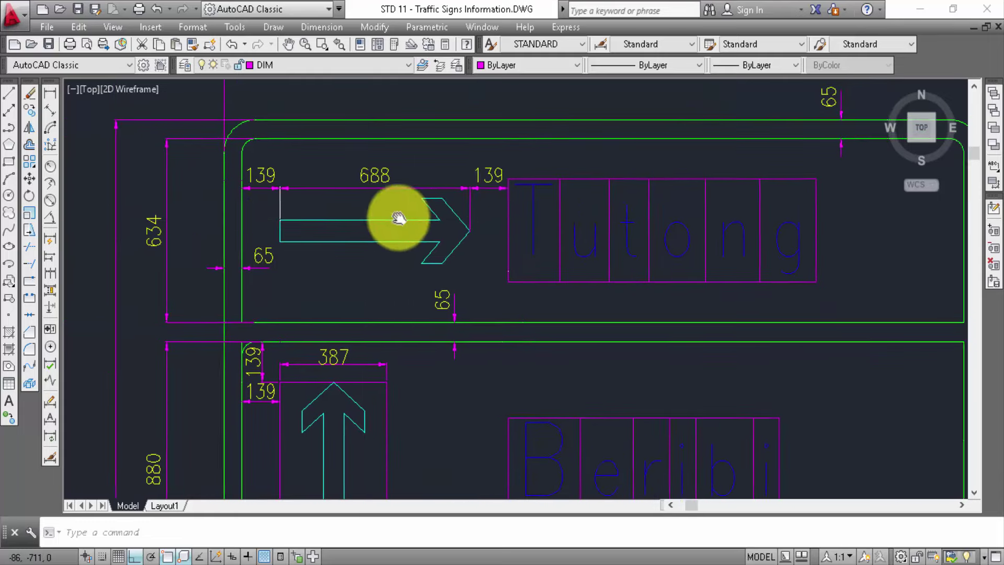
mouse_move(463, 212)
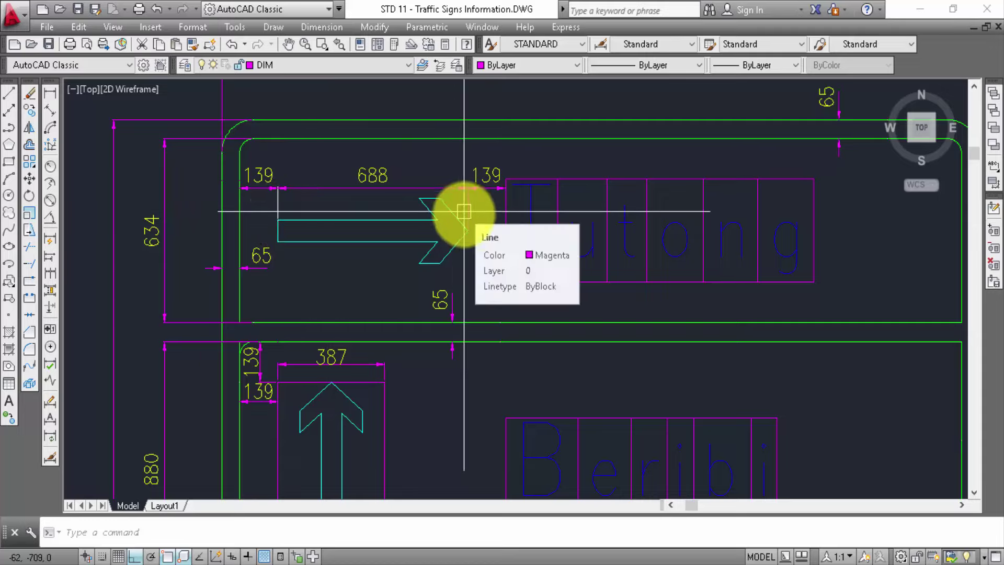
middle_click_drag(475, 266, 433, 272)
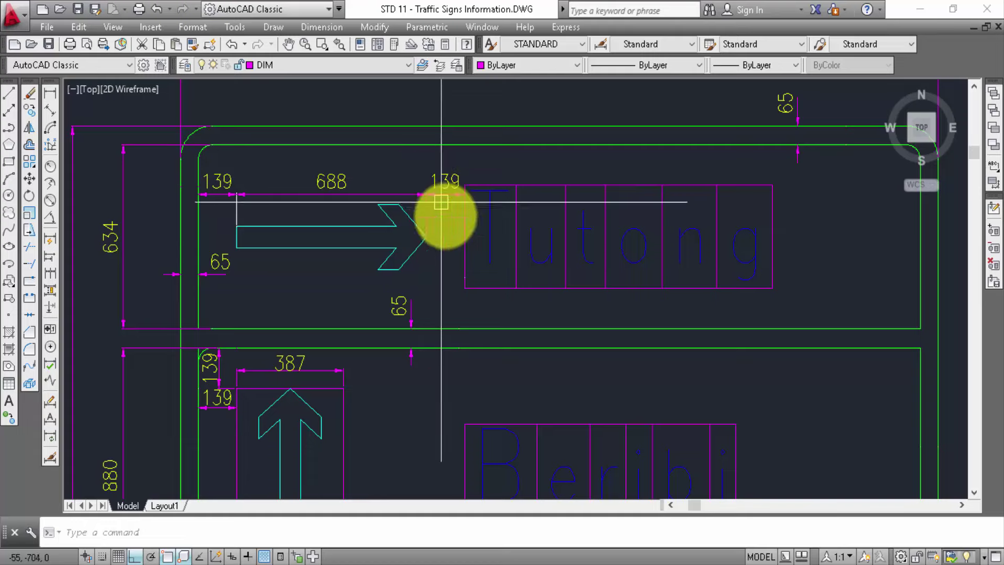
middle_click_drag(443, 213, 420, 235)
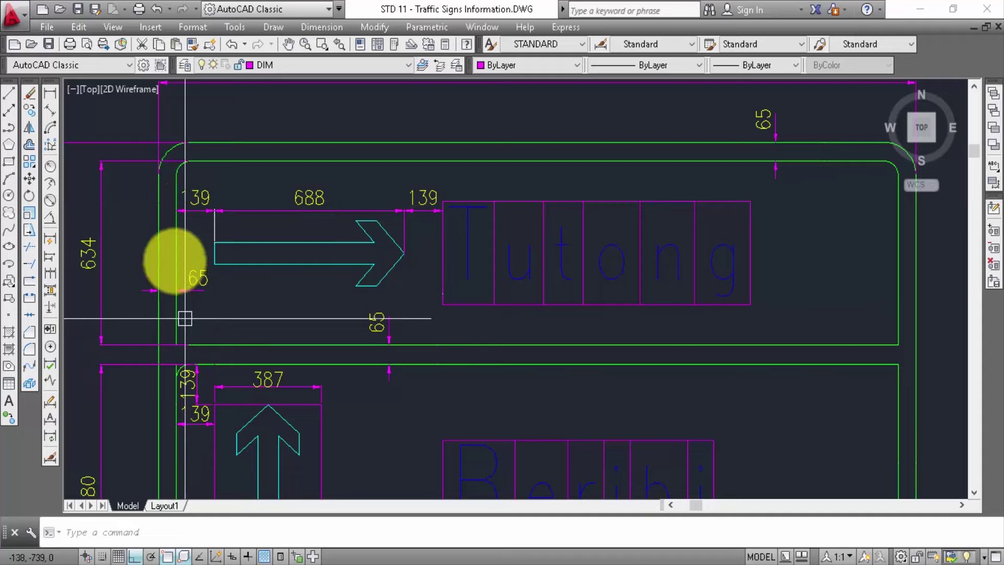
Move to the Beribi panel and attempt a jogged radius dimension on its corner arc, then cancel
middle_click_drag(269, 224, 249, 249)
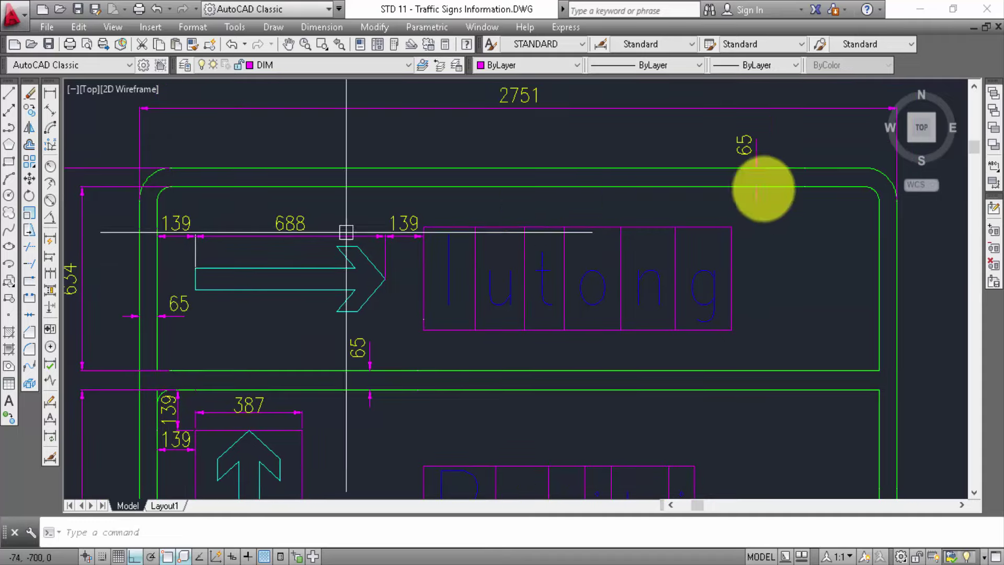
middle_click_drag(663, 171, 654, 18)
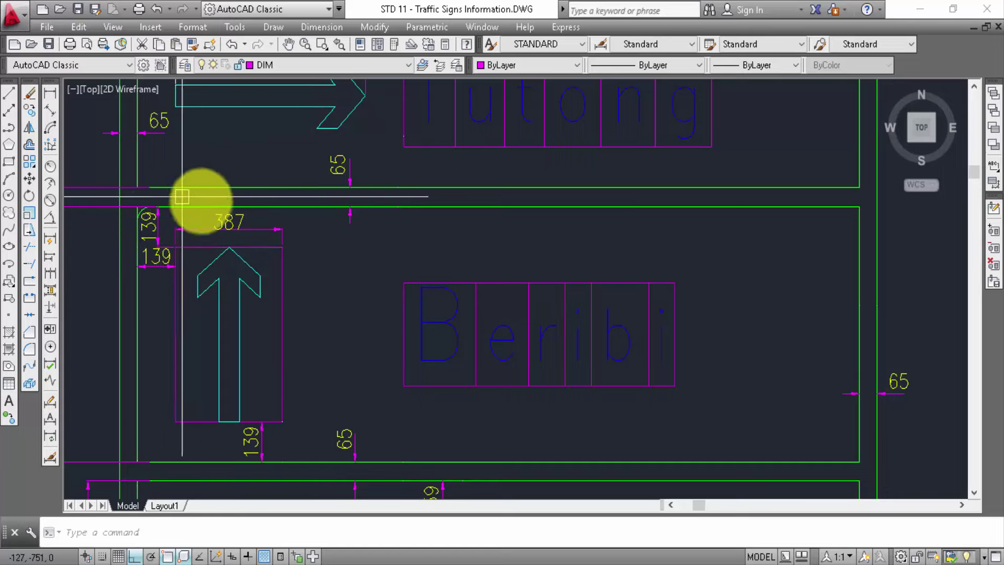
scroll(149, 219, "up", 5)
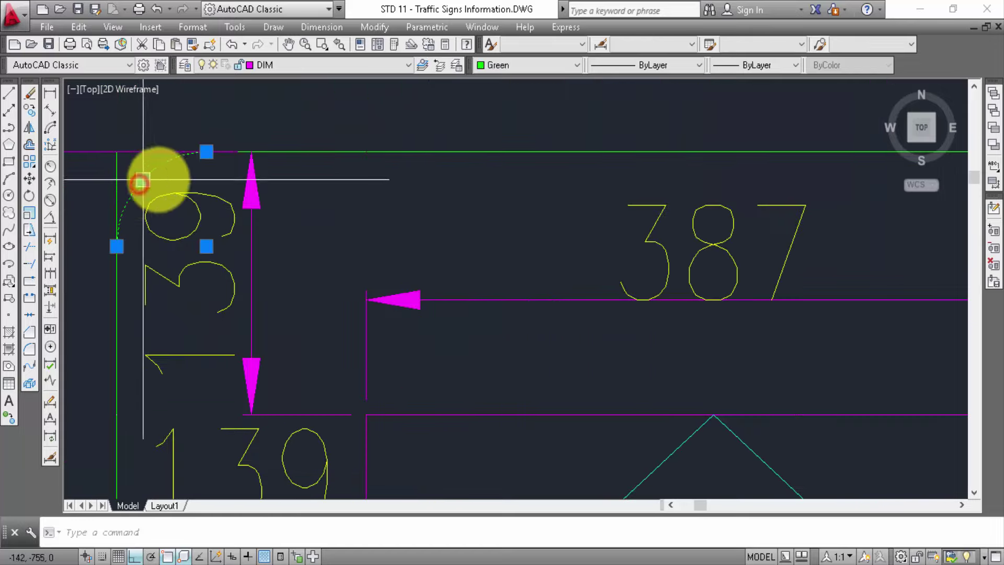
scroll(317, 168, "down", 3)
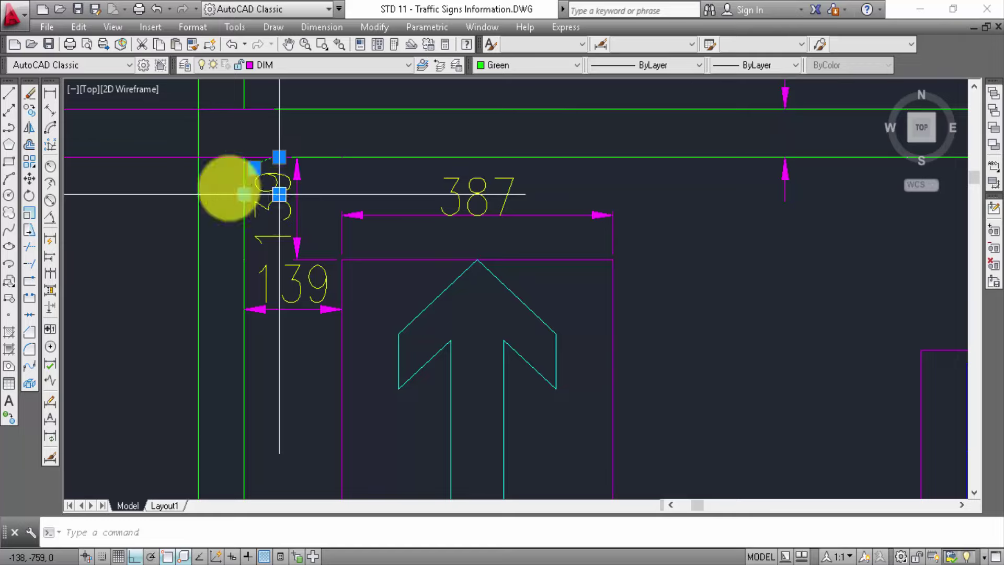
left_click(49, 180)
scroll(254, 172, "up", 2)
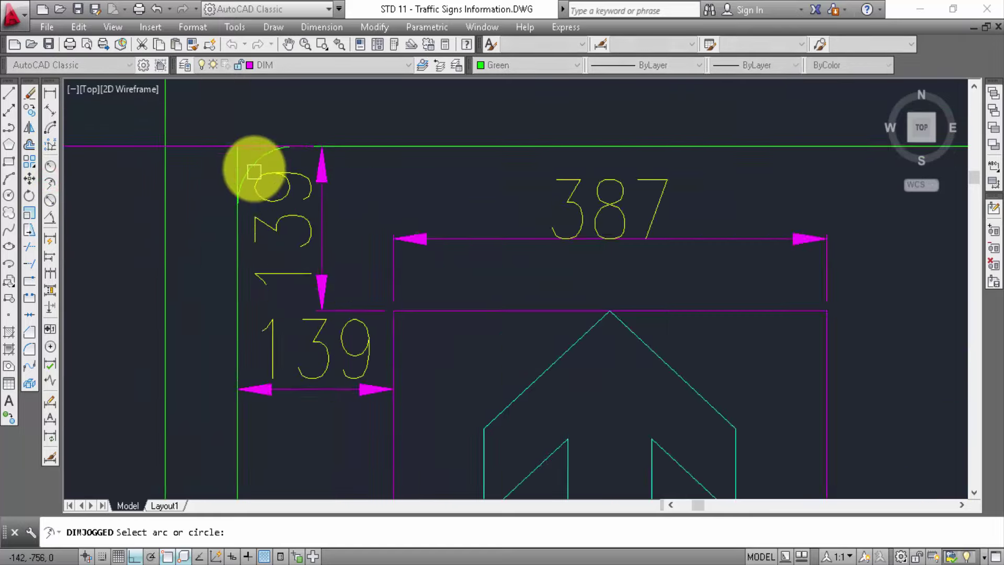
left_click(255, 172)
scroll(254, 169, "up", 2)
left_click(339, 245)
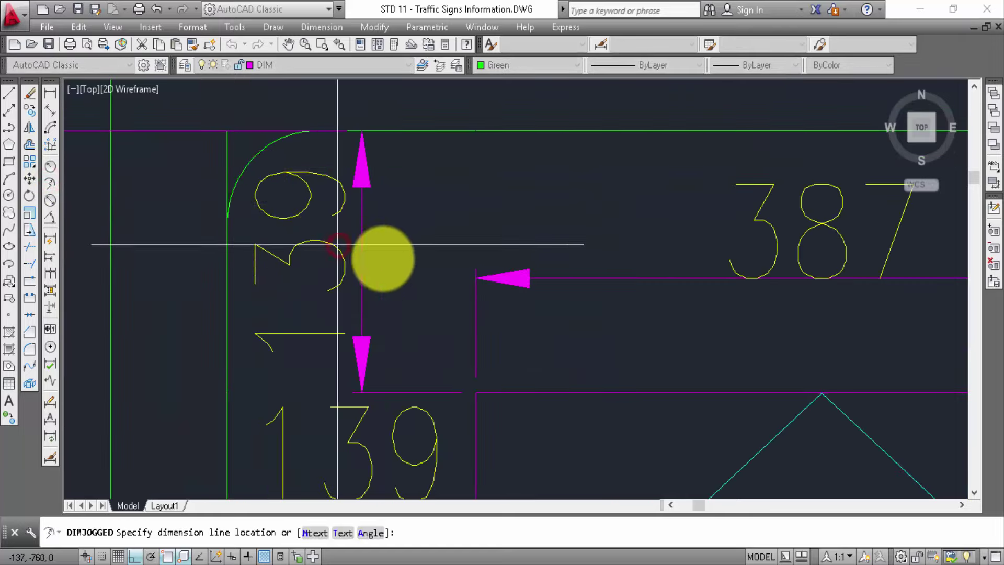
key("Escape")
Zoom out and review the arrow box dimensions, including the 387 dimension
scroll(264, 157, "down", 1)
scroll(287, 231, "down", 2)
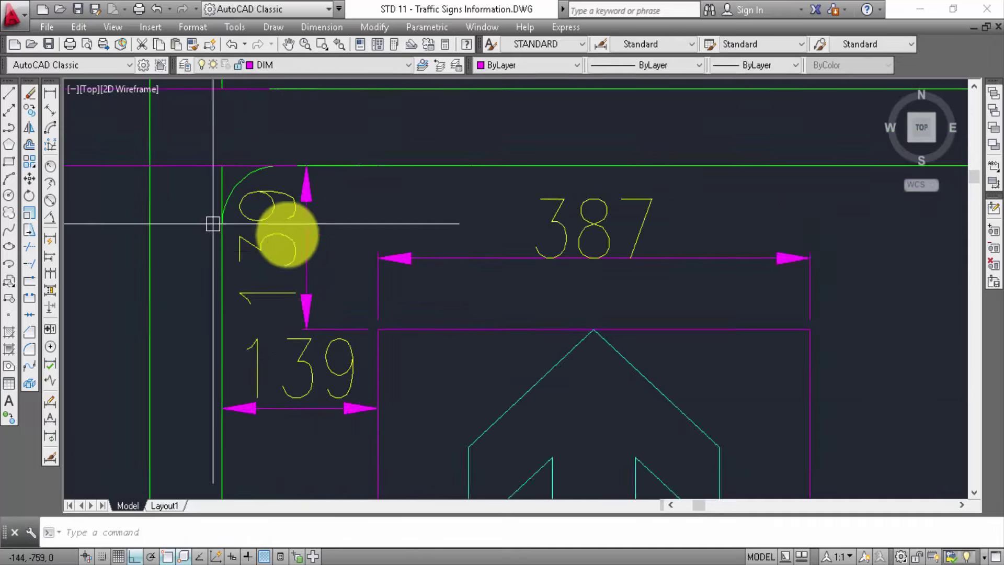
scroll(313, 277, "down", 1)
middle_click_drag(313, 277, 266, 288)
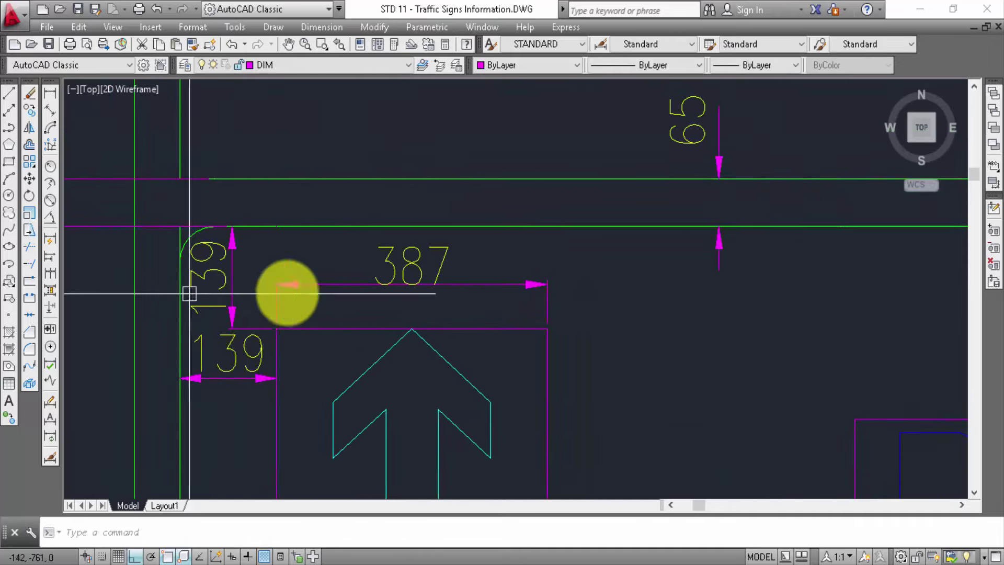
middle_click_drag(264, 361, 243, 327)
scroll(314, 208, "down", 2)
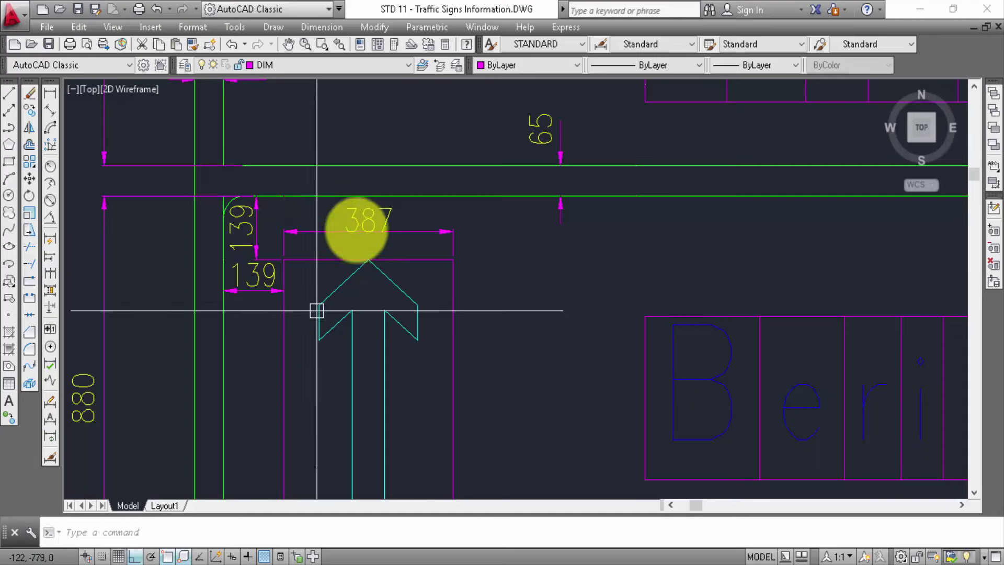
scroll(394, 275, "down", 2)
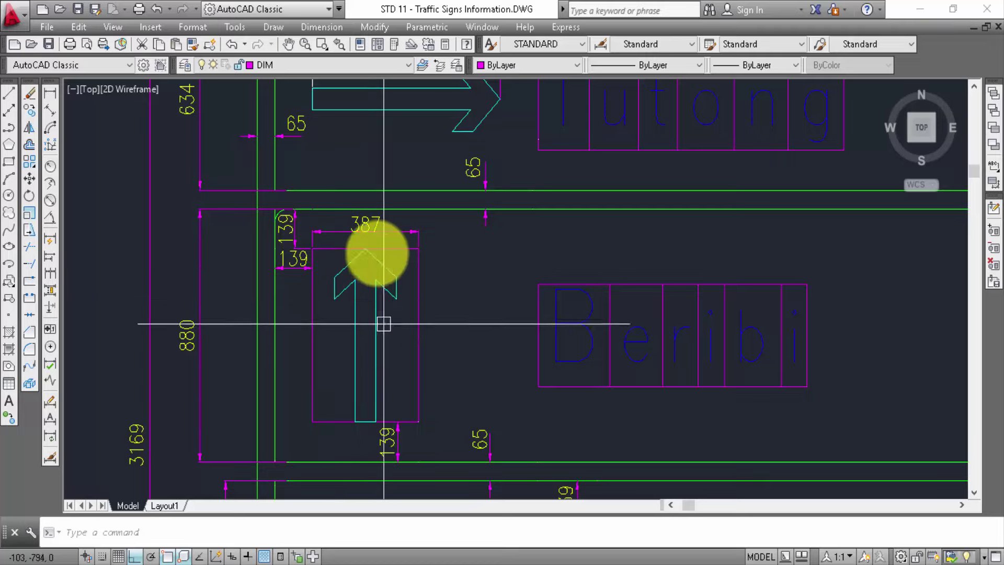
Pan from the Beribi panel down to inspect the Bandar Seri Begawan panel and text
middle_click_drag(374, 341, 287, 438)
middle_click_drag(374, 94, 298, 217)
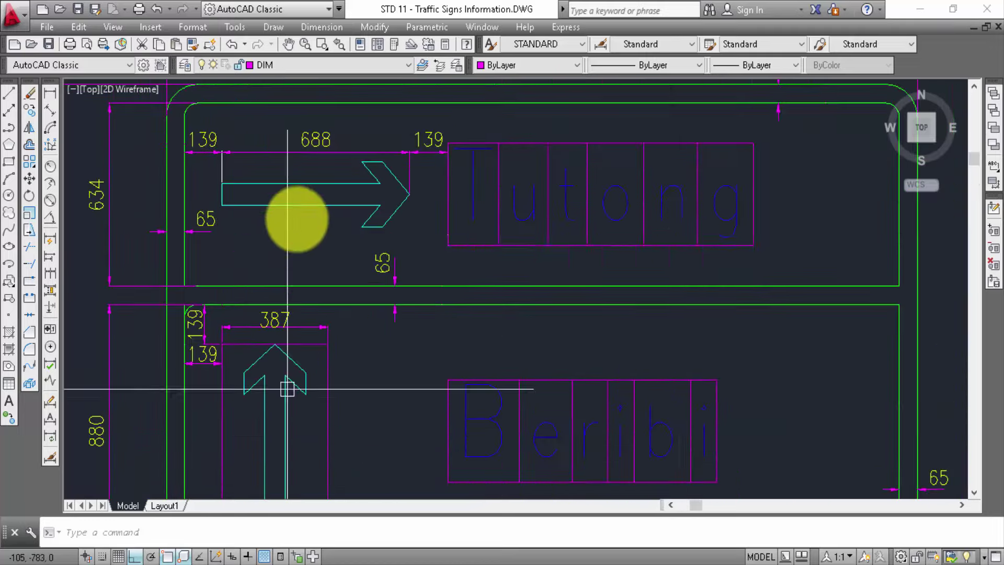
middle_click_drag(583, 352, 560, 94)
middle_click_drag(512, 152, 516, 146)
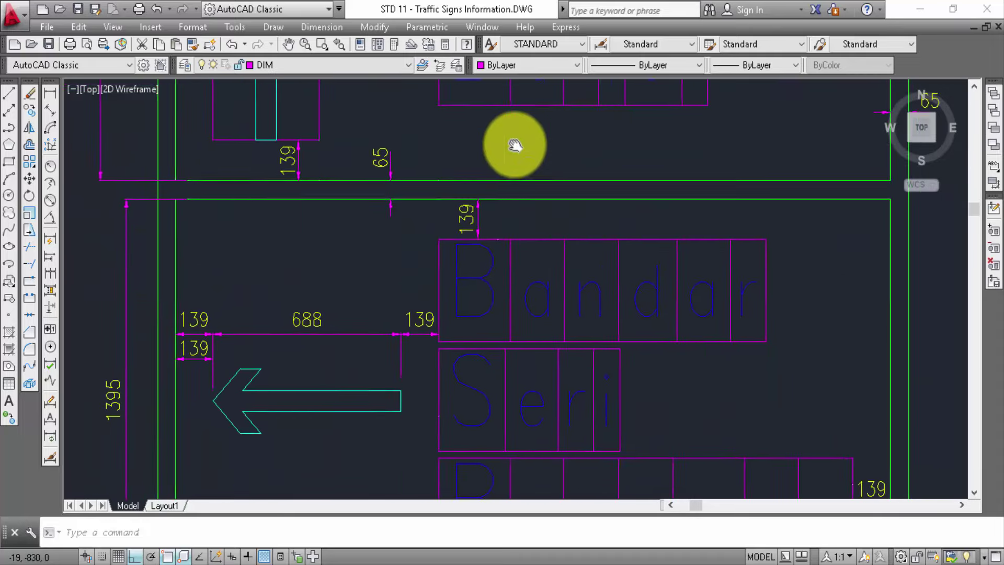
mouse_move(336, 377)
middle_mouse_down()
mouse_move(326, 386)
mouse_move(367, 356)
middle_mouse_up()
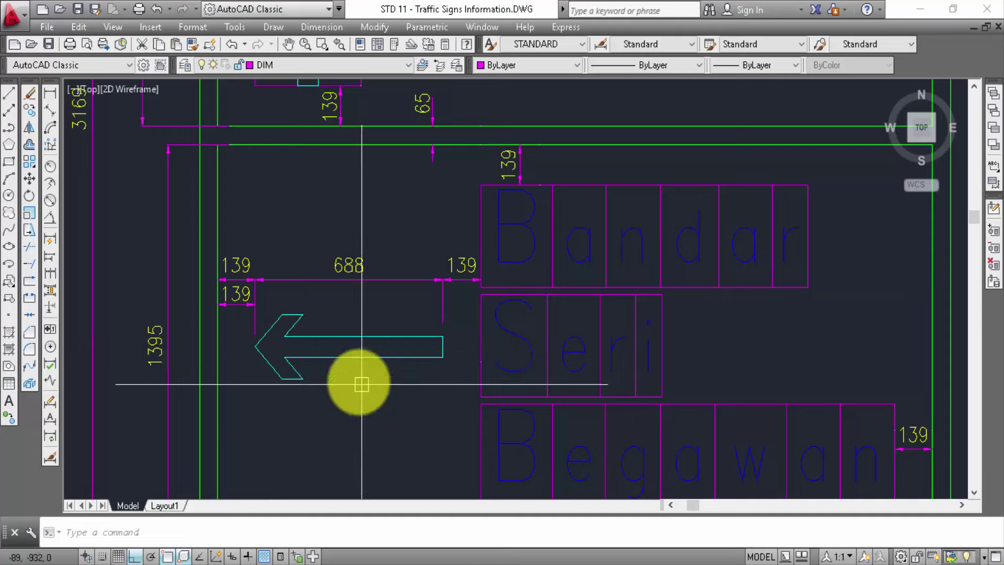
middle_click_drag(649, 335, 625, 294)
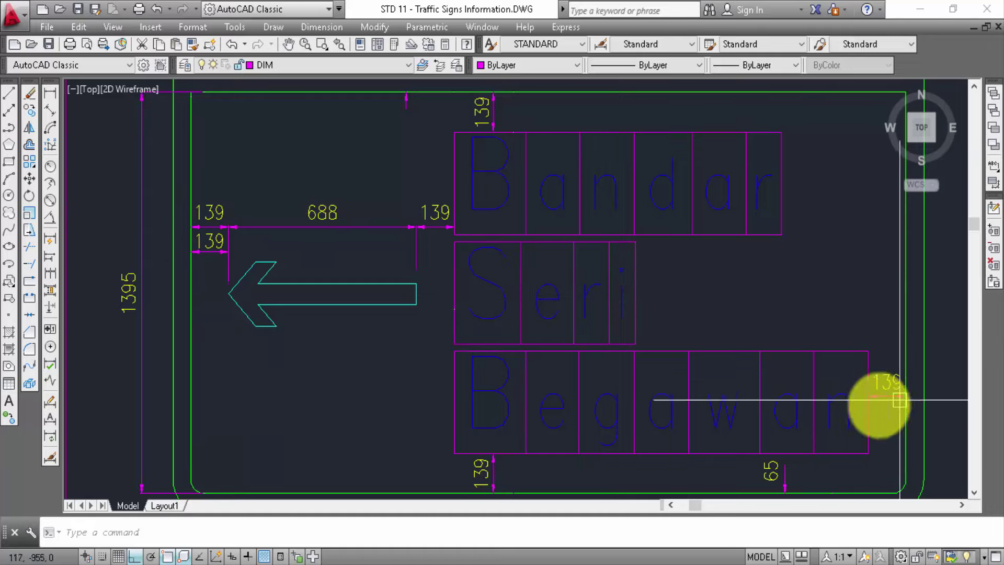
middle_click_drag(825, 415, 831, 386)
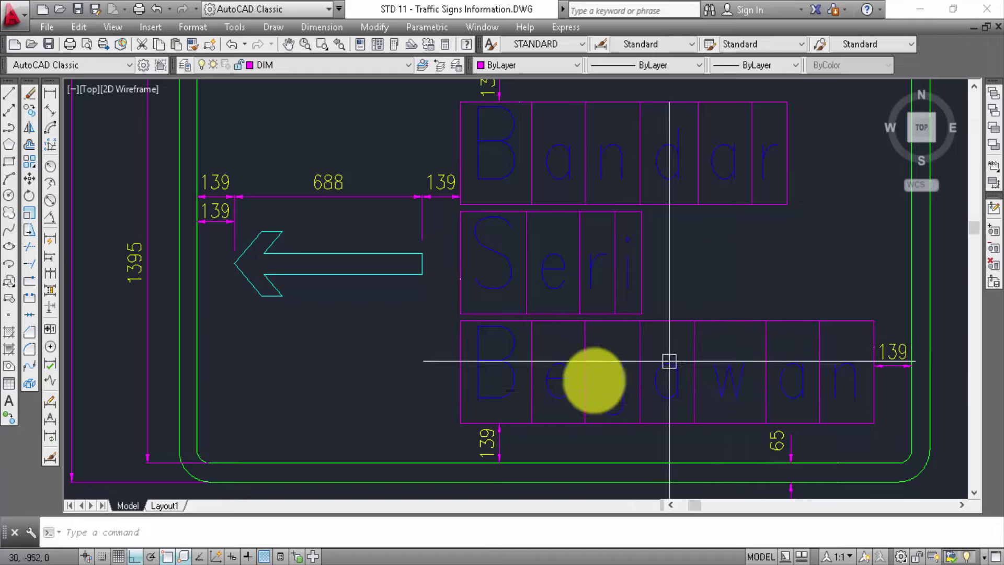
middle_click_drag(620, 362, 598, 355)
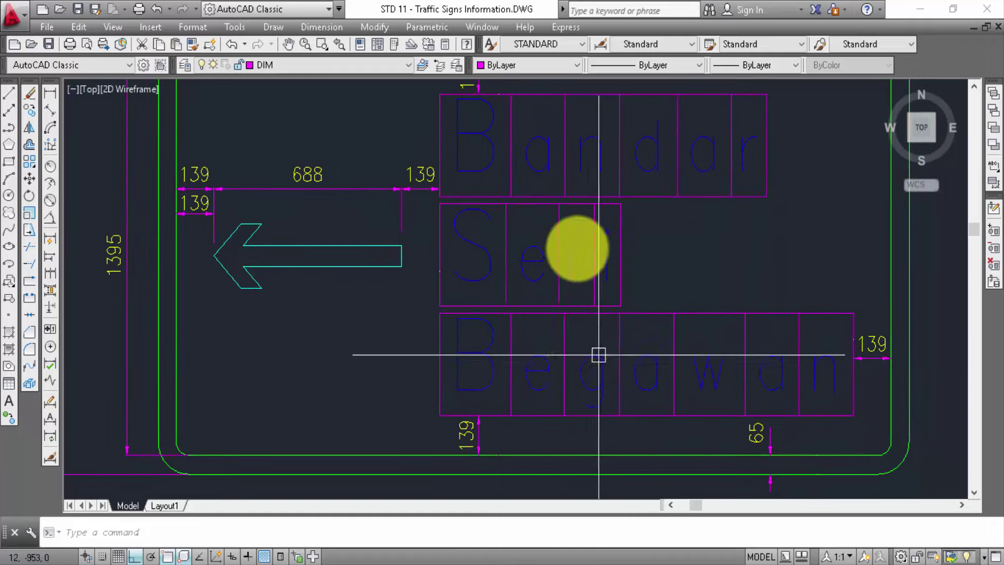
scroll(578, 247, "down", 2)
scroll(617, 234, "down", 2)
Zoom out over several complete signs and move across to the Jerudong sign
mouse_move(616, 233)
middle_mouse_down()
mouse_move(556, 213)
mouse_move(389, 367)
mouse_move(264, 414)
middle_mouse_up()
scroll(713, 188, "up", 2)
mouse_move(712, 209)
middle_mouse_down()
mouse_move(705, 182)
mouse_move(868, 161)
middle_mouse_up()
scroll(868, 161, "down", 2)
scroll(445, 272, "down", 2)
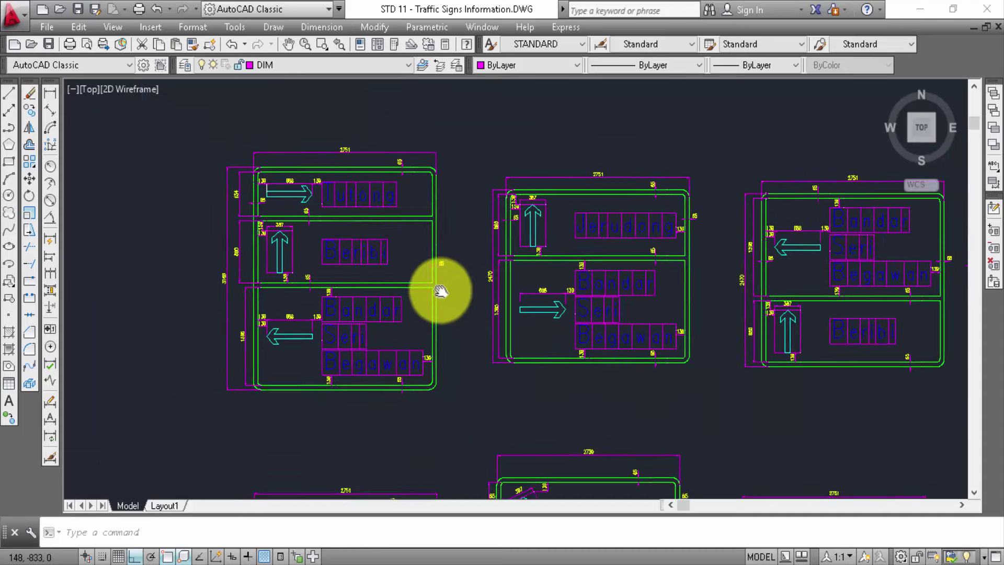
scroll(355, 251, "up", 2)
scroll(453, 242, "up", 2)
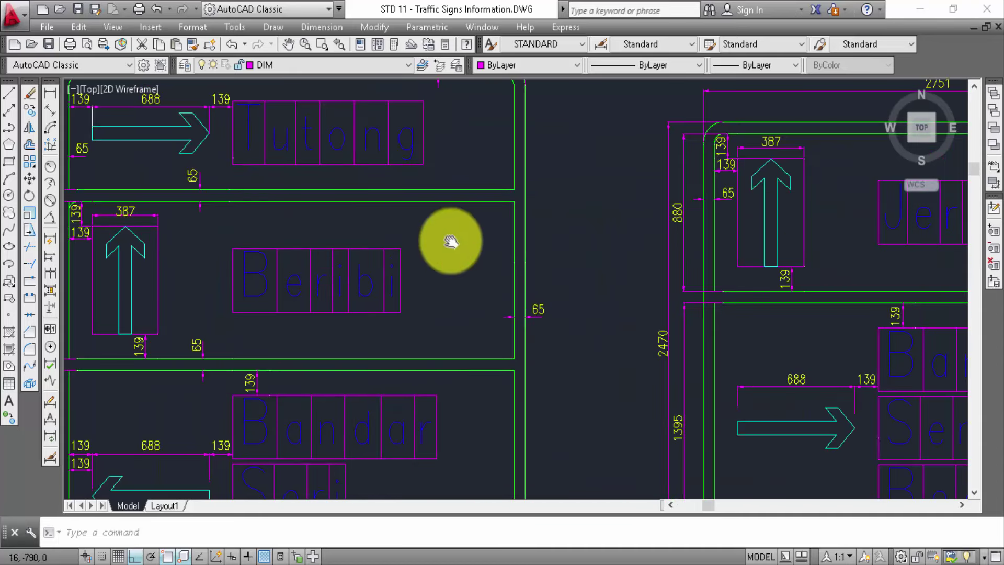
middle_click_drag(452, 242, 392, 225)
Centre the Jerudong sign and inspect its top edge
scroll(393, 213, "down", 2)
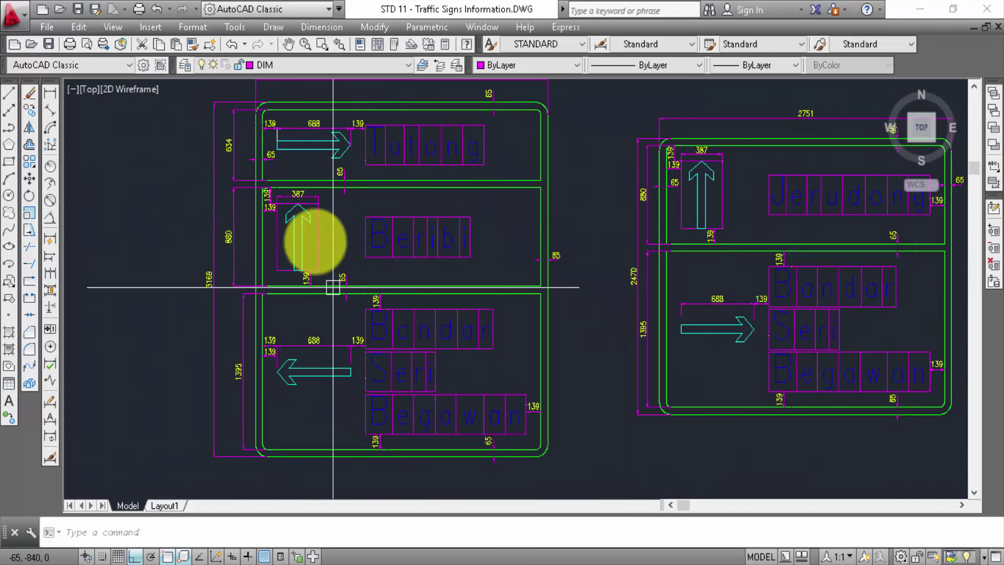
scroll(313, 331, "down", 2)
scroll(536, 300, "up", 2)
scroll(536, 301, "up", 2)
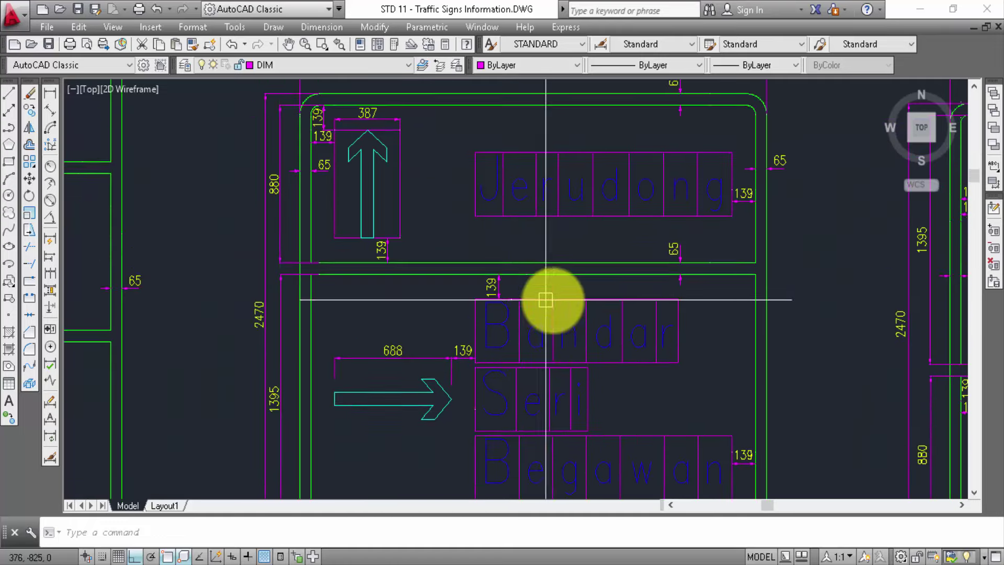
middle_click_drag(549, 302, 560, 268)
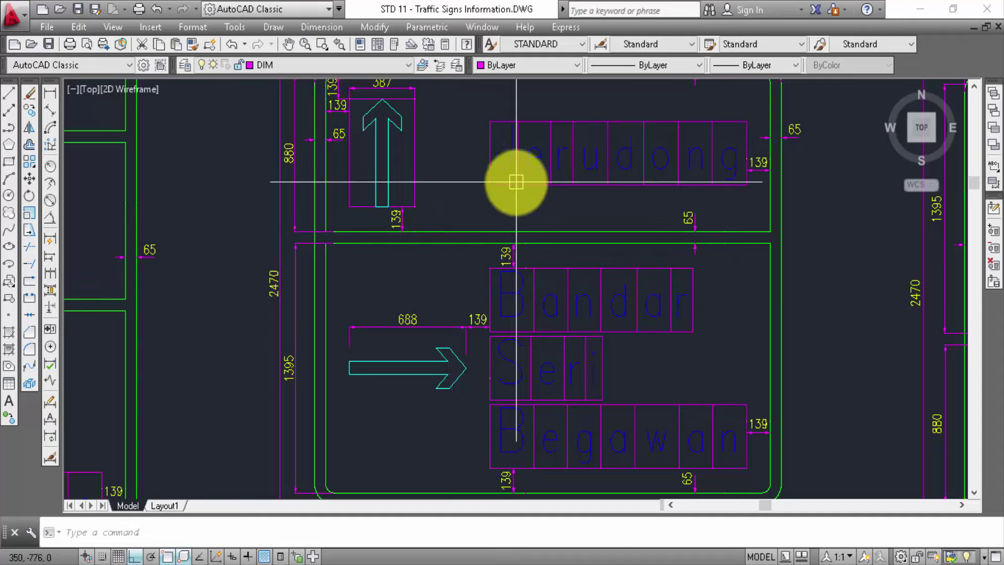
mouse_move(515, 179)
middle_mouse_down()
mouse_move(553, 240)
mouse_move(549, 218)
mouse_move(562, 278)
middle_mouse_up()
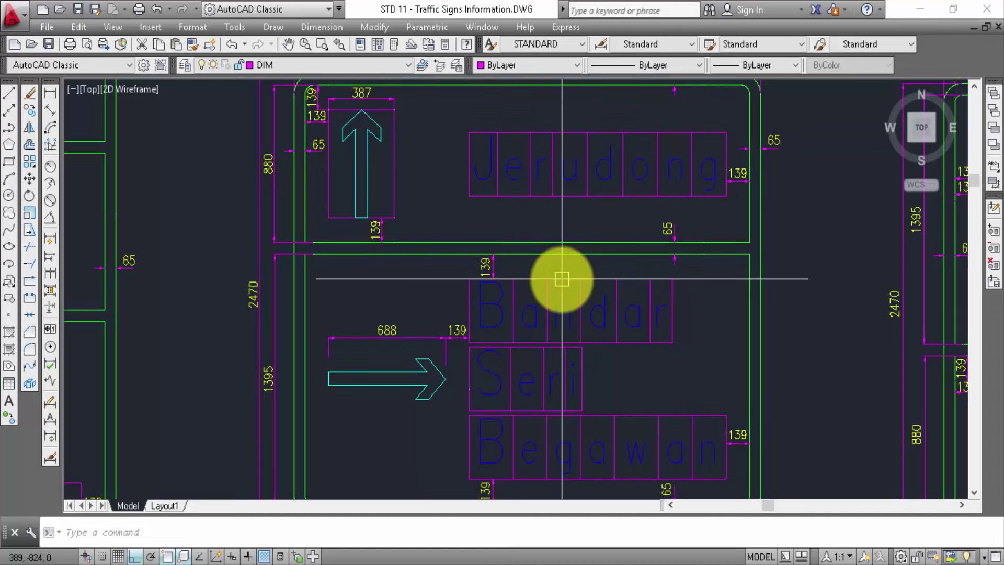
middle_click_drag(484, 236, 521, 311)
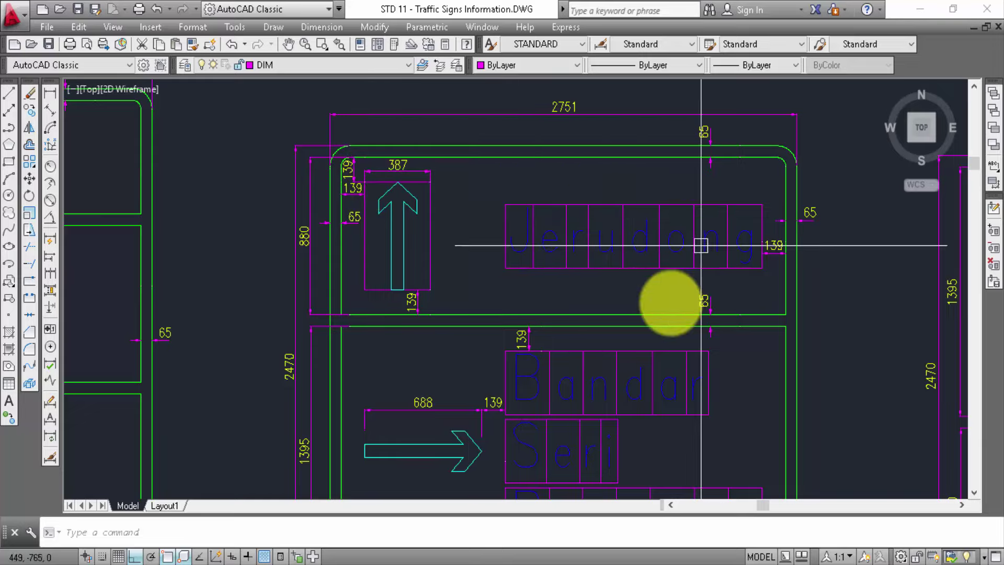
Inspect the Jerudong arrow's 688 and 139 dimensions beside the Bandar Seri Begawan panel
middle_click_drag(668, 309, 683, 183)
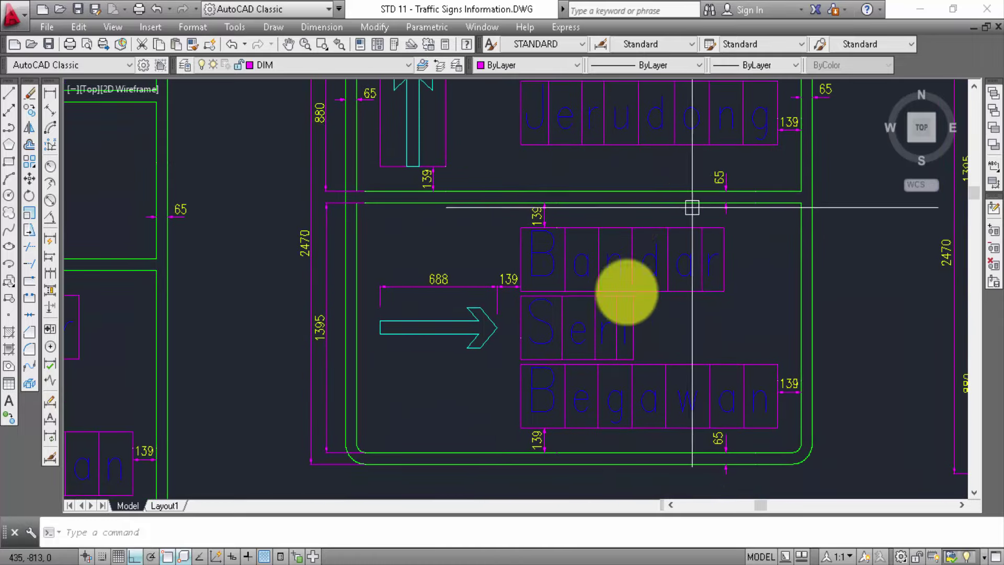
middle_click_drag(352, 253, 347, 320)
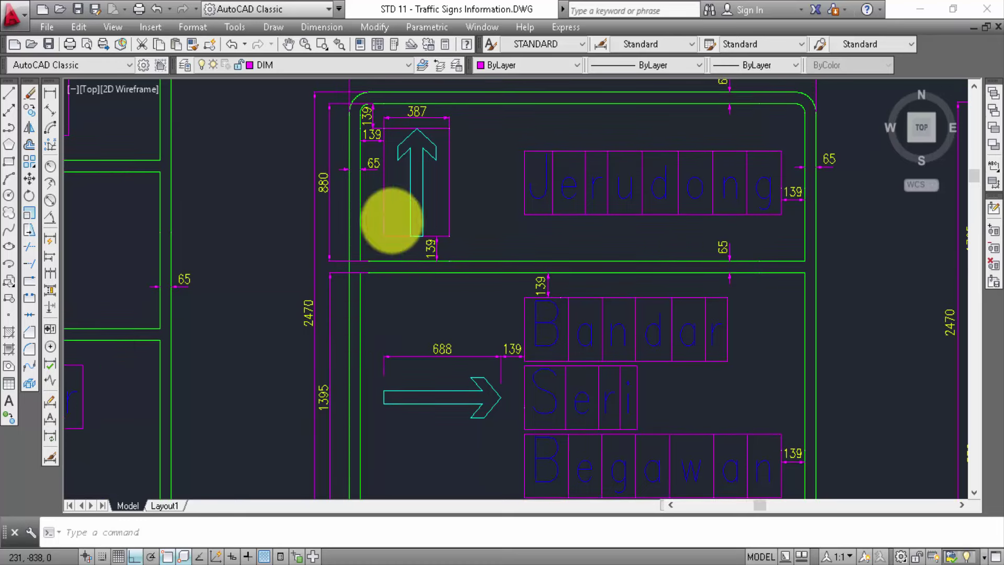
scroll(404, 199, "down", 2)
scroll(356, 359, "up", 4)
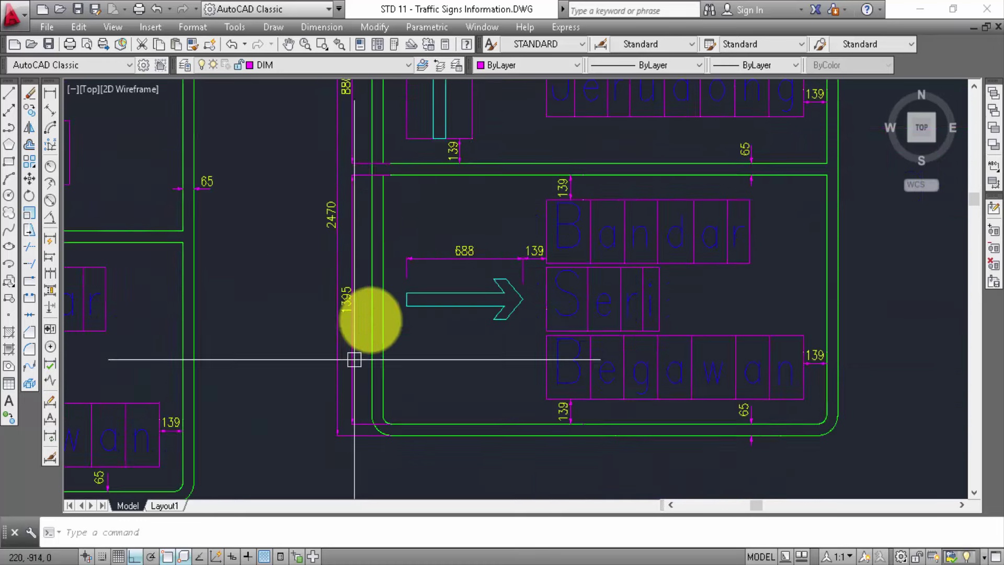
middle_click_drag(398, 276, 399, 299)
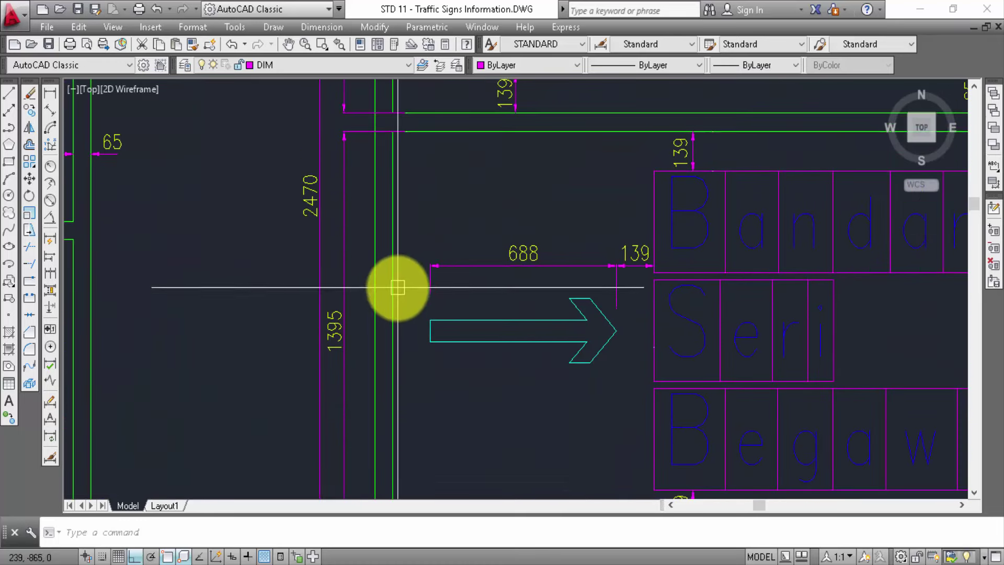
scroll(397, 287, "down", 2)
middle_click_drag(455, 287, 405, 285)
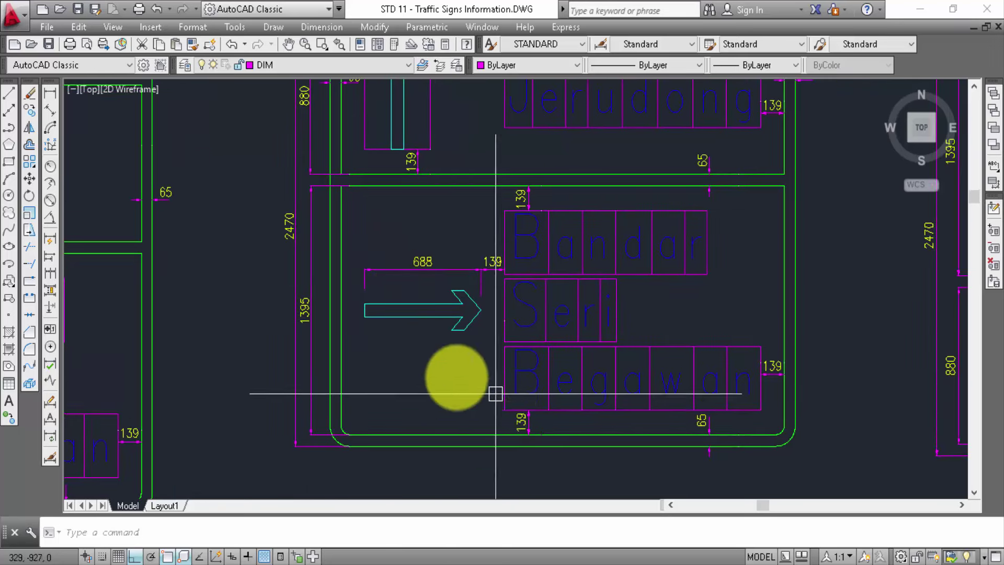
Pan across the row of sign layouts to the Beribi panel and Jerudong–Katok sign
mouse_move(671, 402)
middle_mouse_down()
mouse_move(555, 448)
mouse_move(470, 463)
middle_mouse_up()
middle_click_drag(721, 358, 640, 390)
scroll(639, 390, "down", 2)
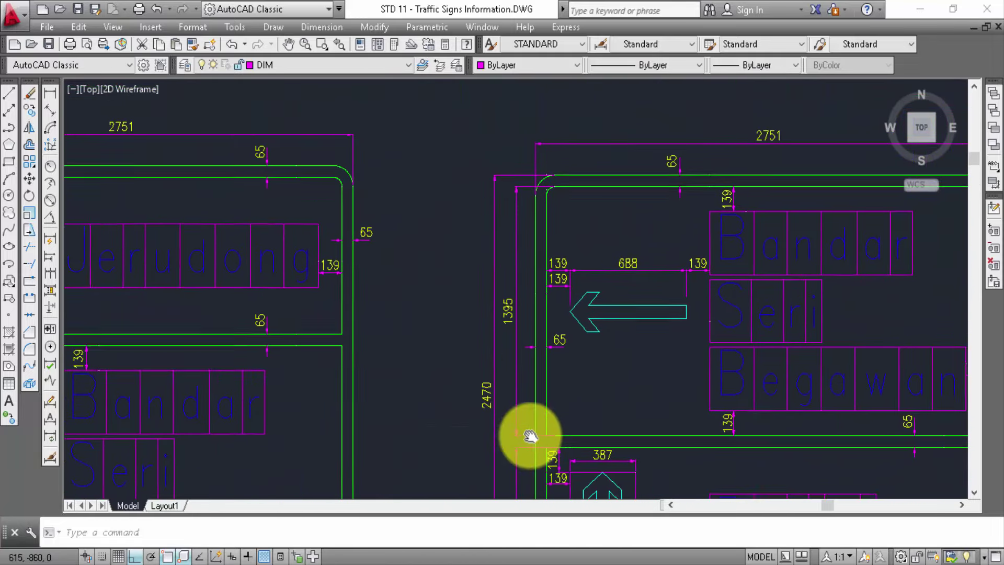
middle_click_drag(515, 426, 385, 376)
middle_click_drag(490, 277, 571, 302)
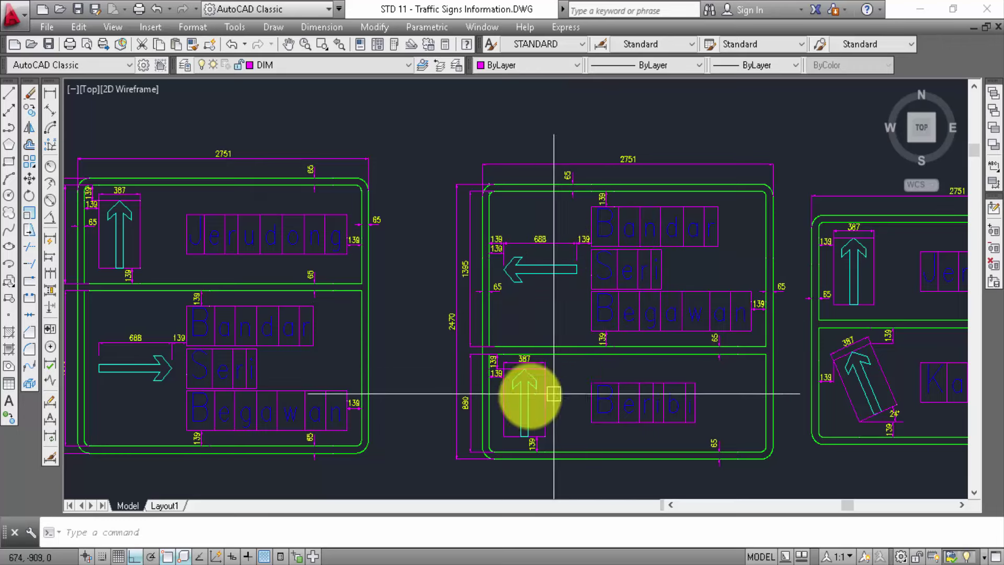
scroll(695, 257, "up", 2)
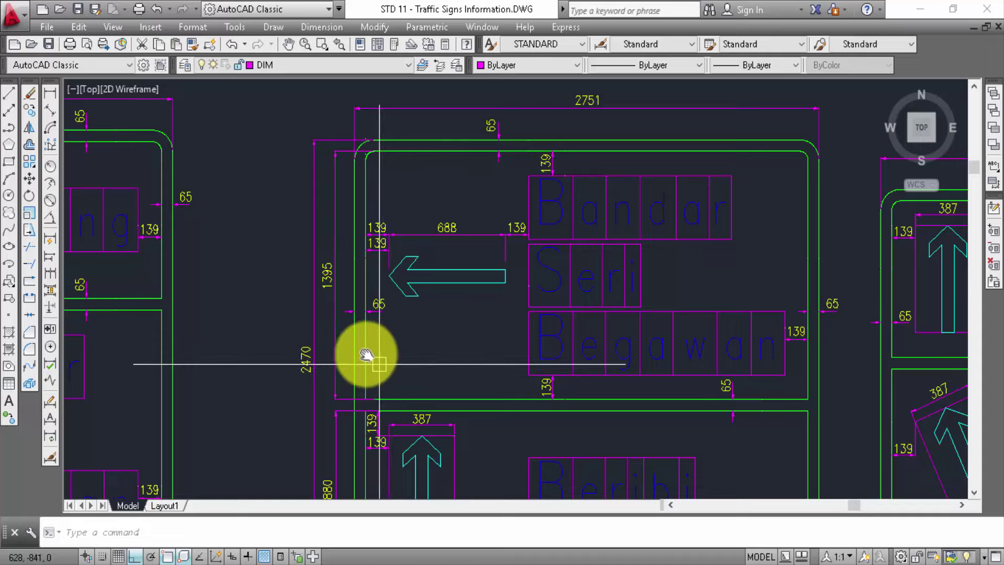
middle_click_drag(366, 352, 399, 284)
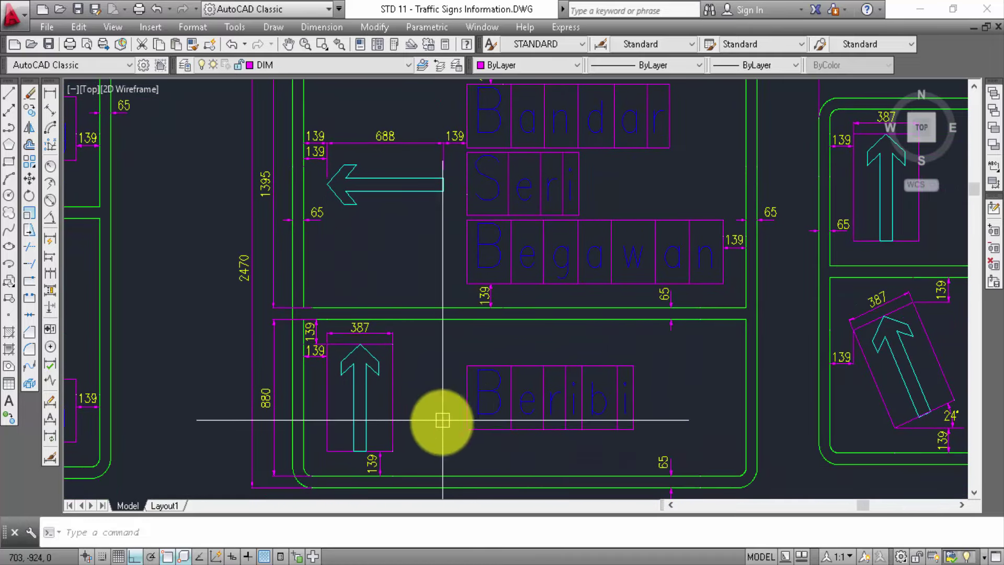
middle_click_drag(445, 418, 410, 398)
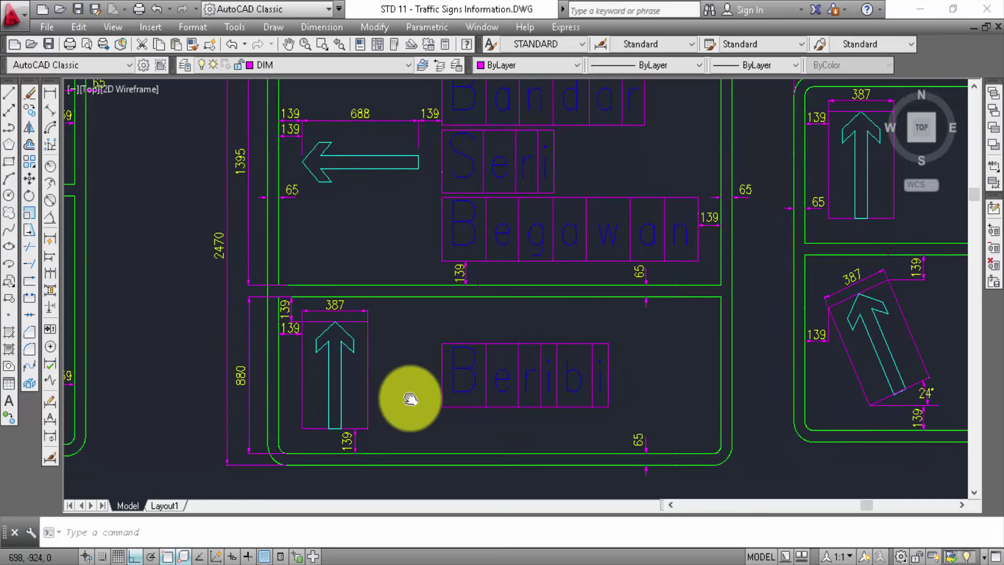
mouse_move(399, 396)
middle_mouse_down()
mouse_move(331, 392)
mouse_move(336, 408)
mouse_move(374, 415)
mouse_move(376, 439)
mouse_move(515, 341)
mouse_move(431, 355)
mouse_move(271, 291)
mouse_move(280, 291)
middle_mouse_up()
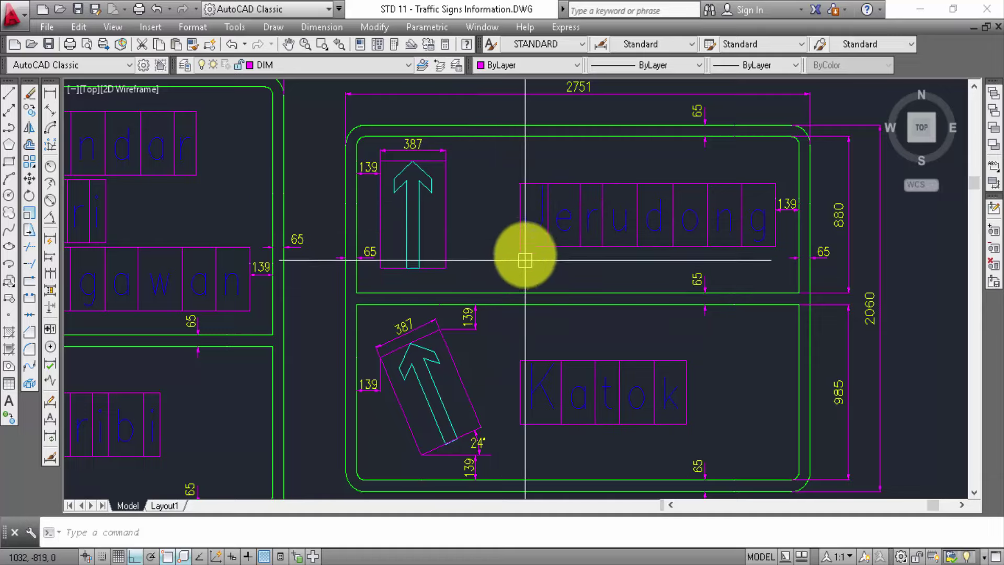
middle_click_drag(560, 215, 528, 209)
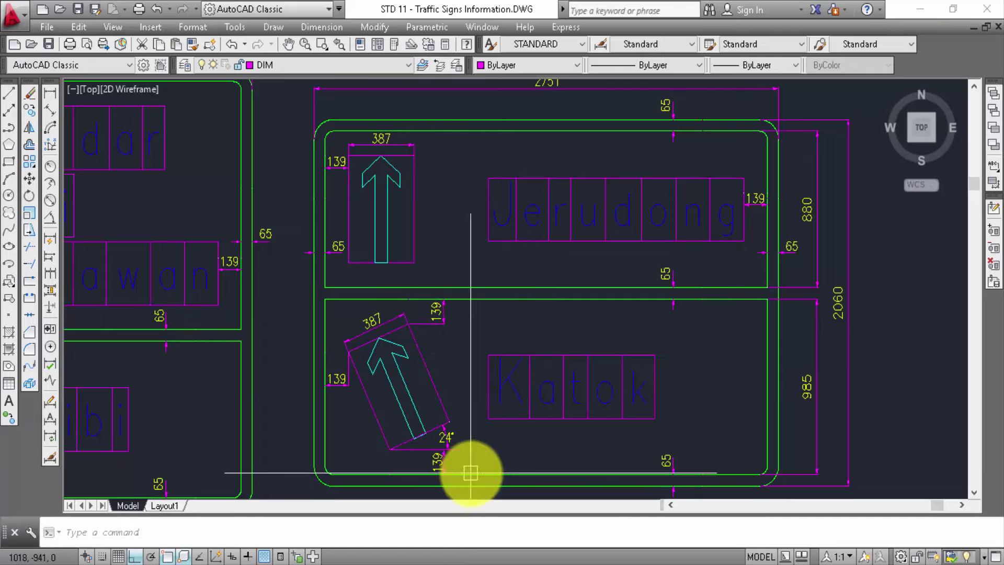
Zoom in on the Katok lettering, then show the Katok and Tungku signs together
scroll(449, 462, "up", 3)
scroll(492, 439, "up", 2)
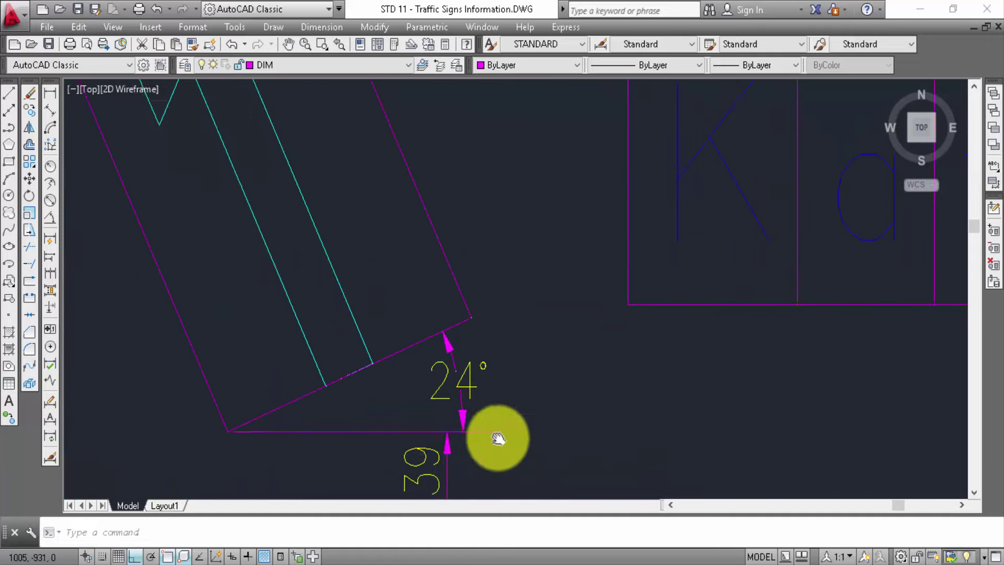
scroll(501, 366, "up", 2)
scroll(523, 377, "down", 2)
scroll(493, 403, "down", 2)
scroll(488, 399, "down", 1)
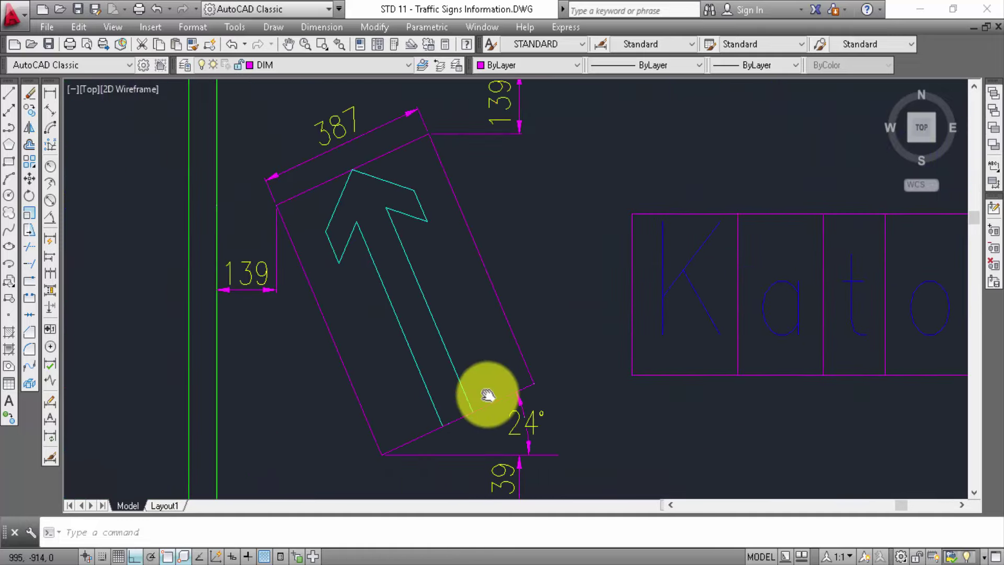
middle_click_drag(550, 187, 369, 201)
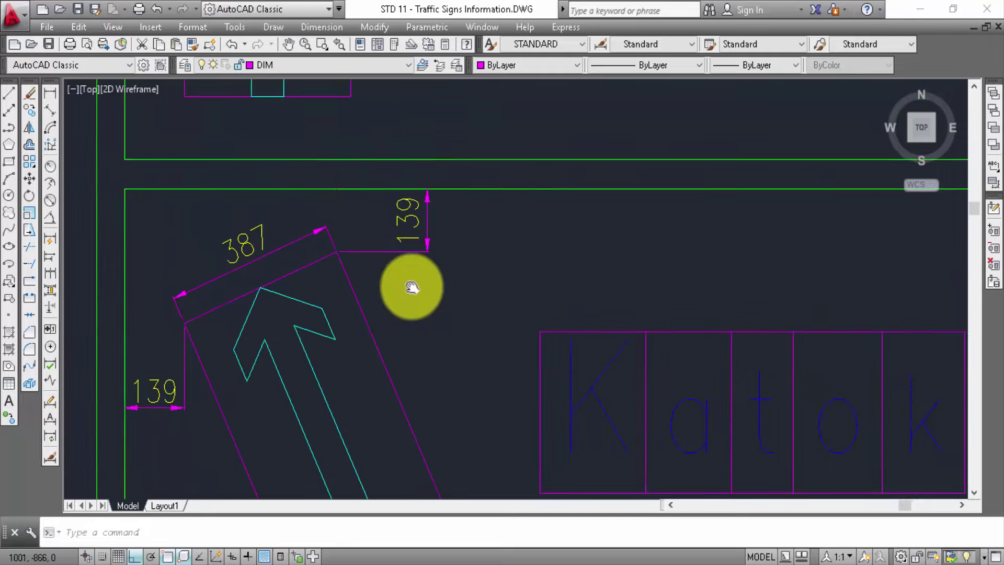
scroll(367, 195, "down", 4)
middle_click_drag(437, 246, 428, 279)
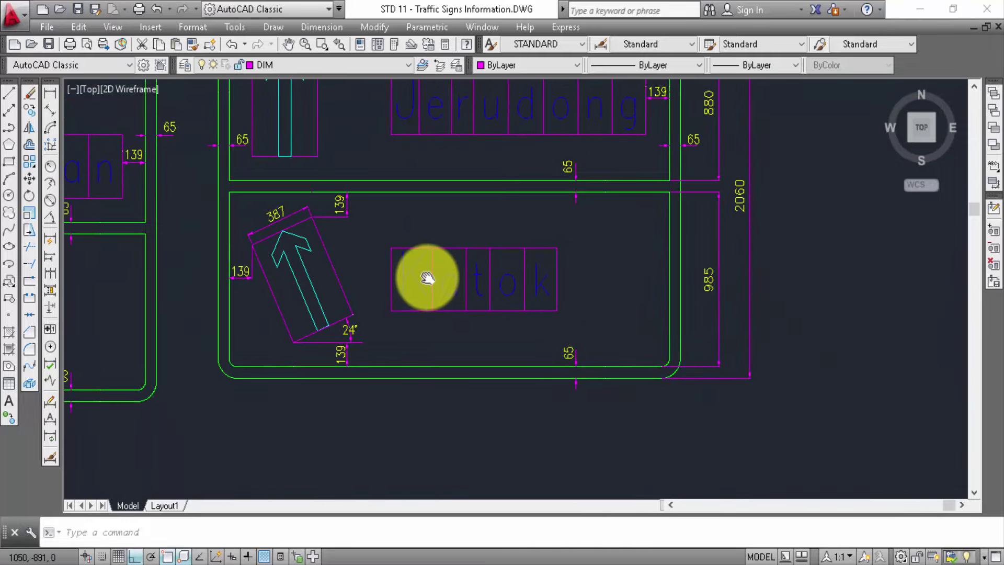
scroll(722, 186, "down", 2)
scroll(575, 253, "down", 2)
mouse_move(575, 253)
middle_mouse_down()
mouse_move(745, 186)
mouse_move(623, 202)
middle_mouse_up()
Centre and review the whole Bandar Seri Begawan–Katok sign
scroll(347, 307, "up", 2)
scroll(252, 361, "up", 2)
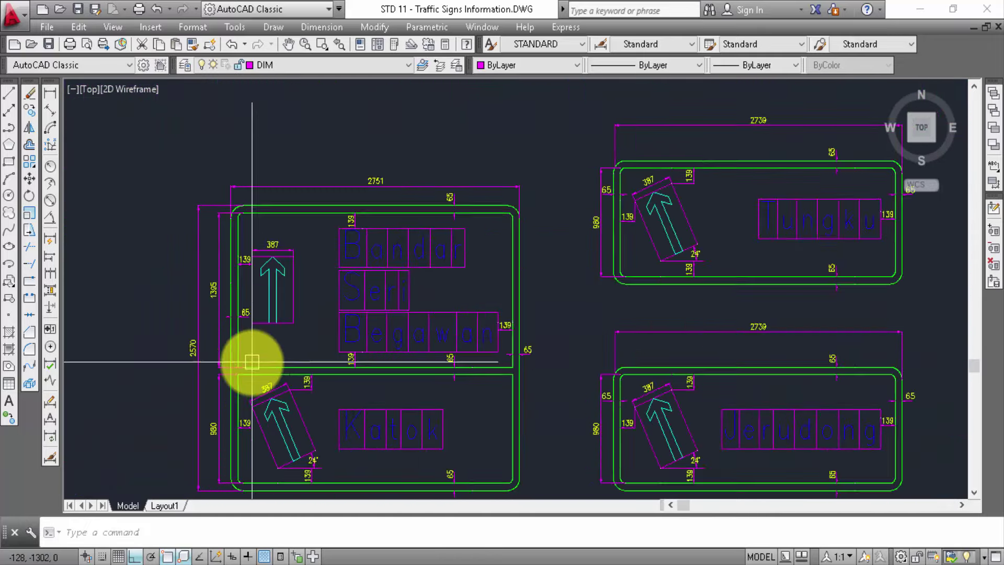
scroll(252, 362, "up", 2)
middle_click_drag(268, 337, 264, 322)
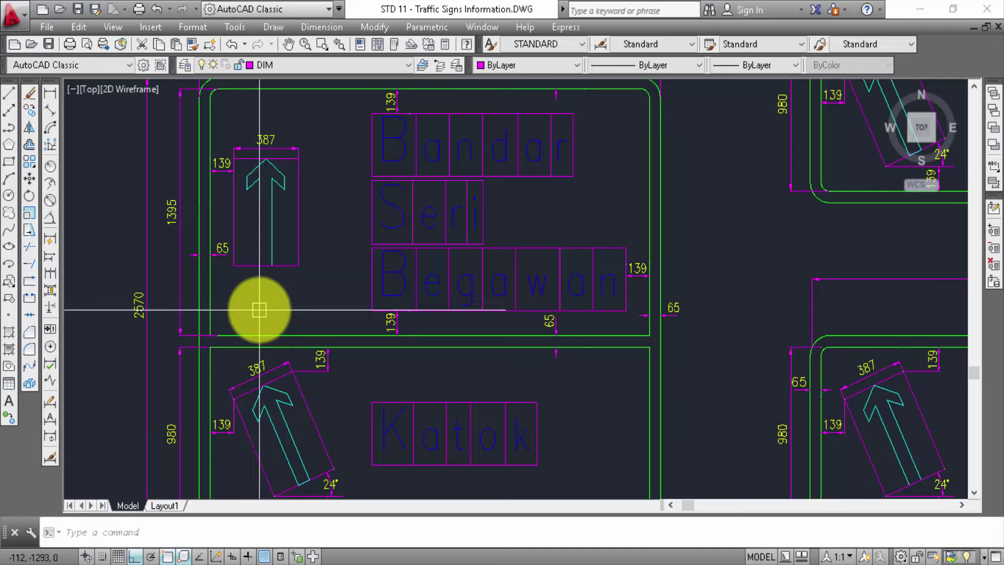
scroll(259, 310, "down", 2)
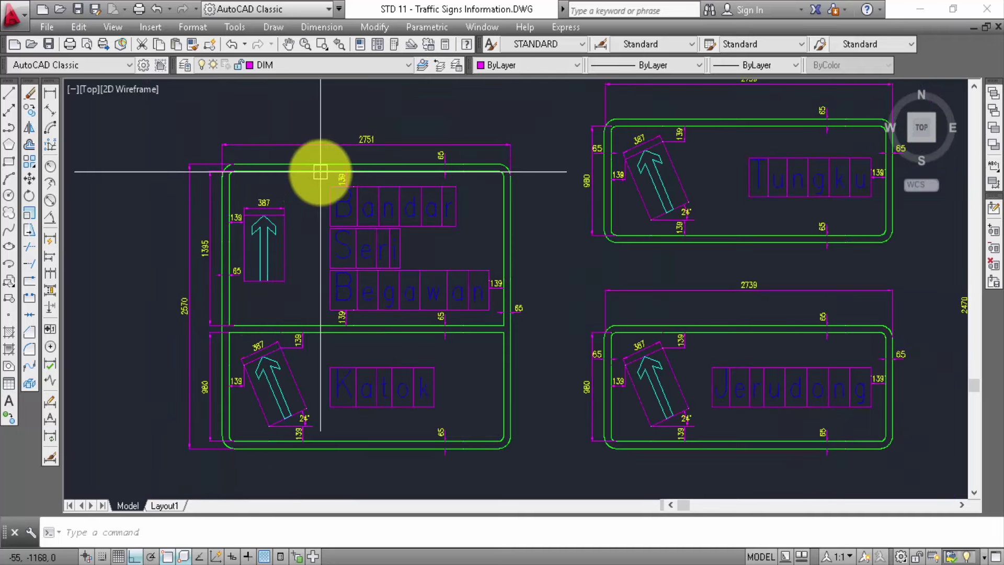
scroll(168, 361, "up", 2)
scroll(168, 352, "down", 2)
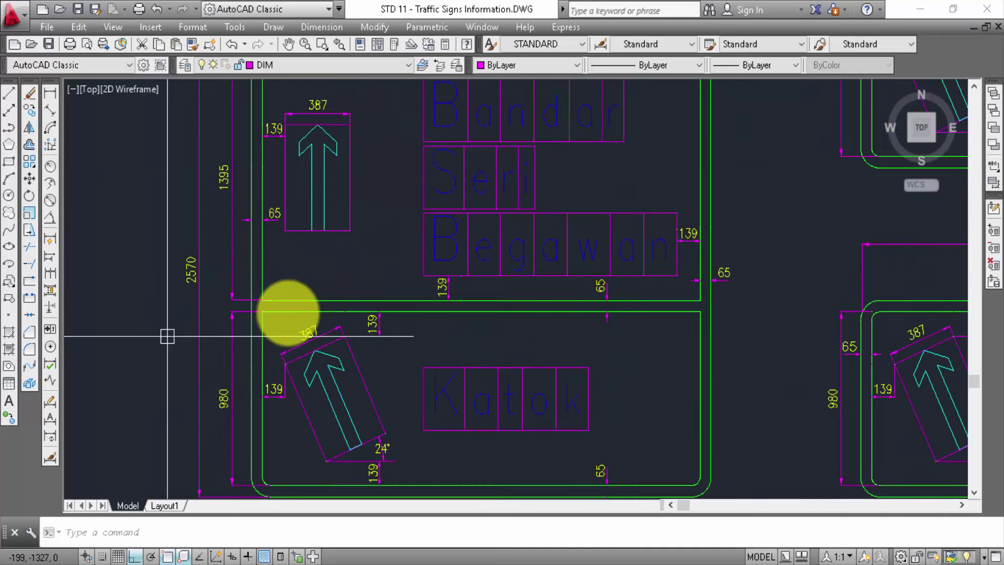
middle_click_drag(287, 314, 258, 322)
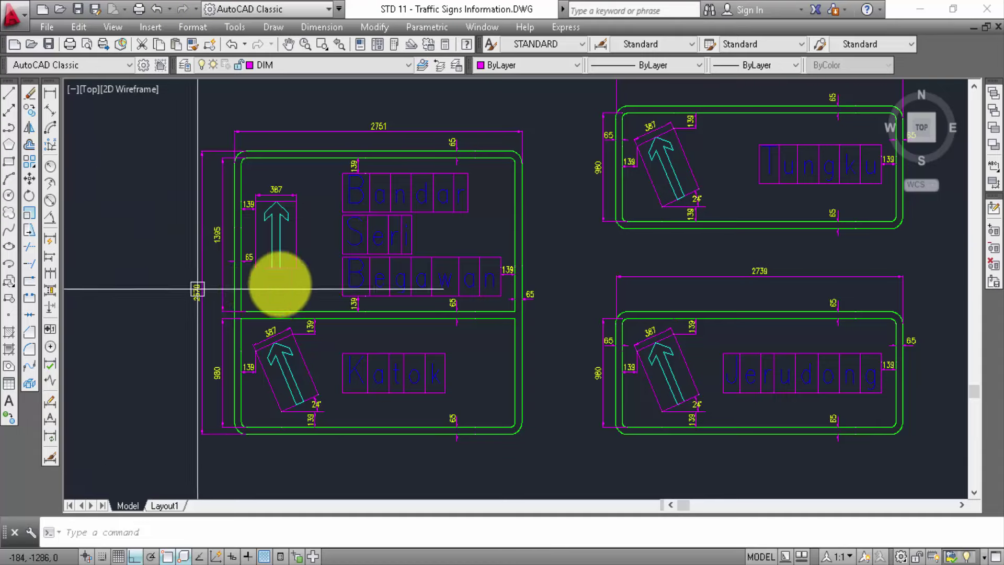
middle_click_drag(276, 284, 194, 313)
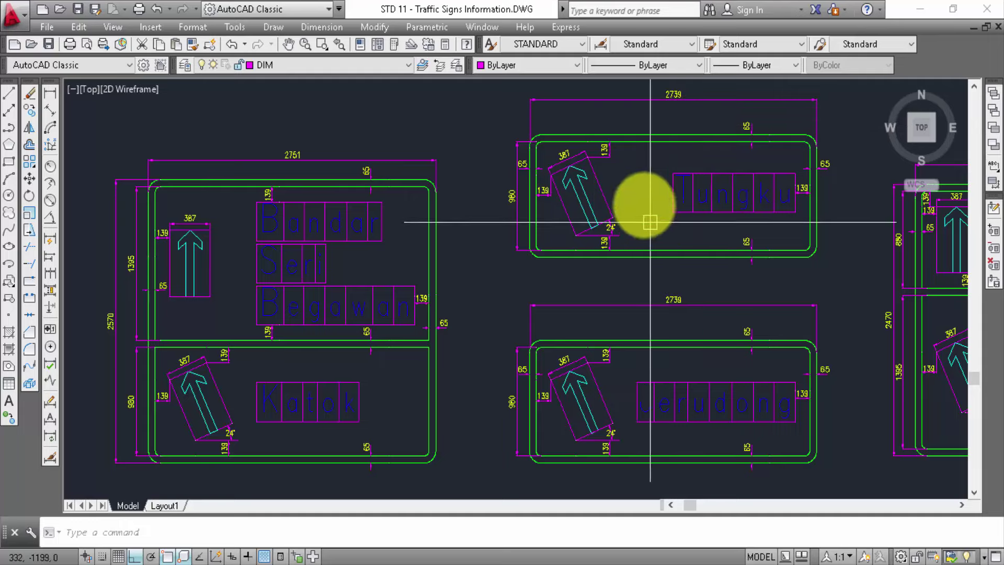
Zoom onto the Tungku sign, undo the last action, and pan to the Jerudong–Bandar Seri Begawan sign
scroll(747, 223, "up", 2)
middle_click_drag(769, 243, 642, 271)
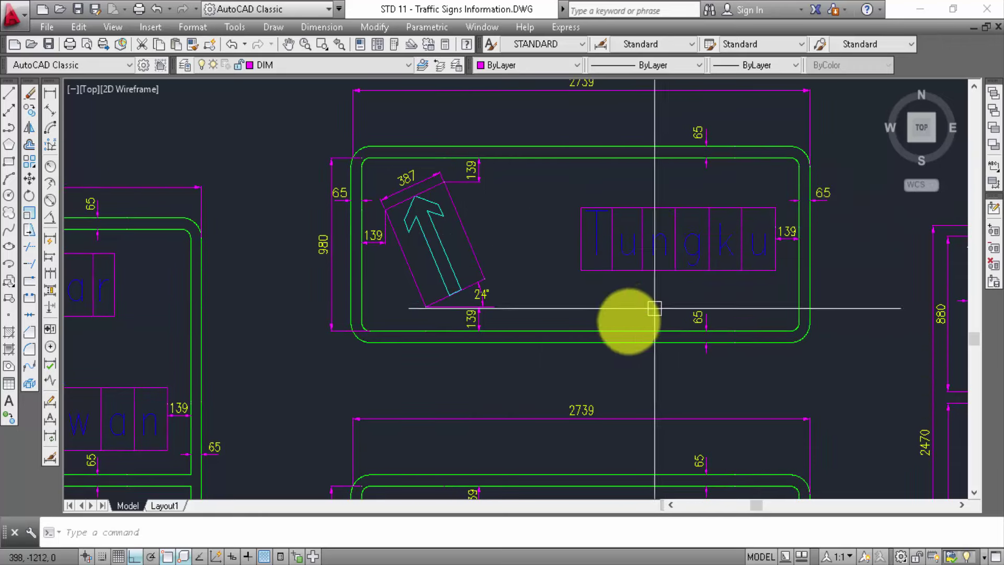
mouse_move(627, 320)
middle_mouse_down()
mouse_move(602, 237)
mouse_move(605, 156)
middle_mouse_up()
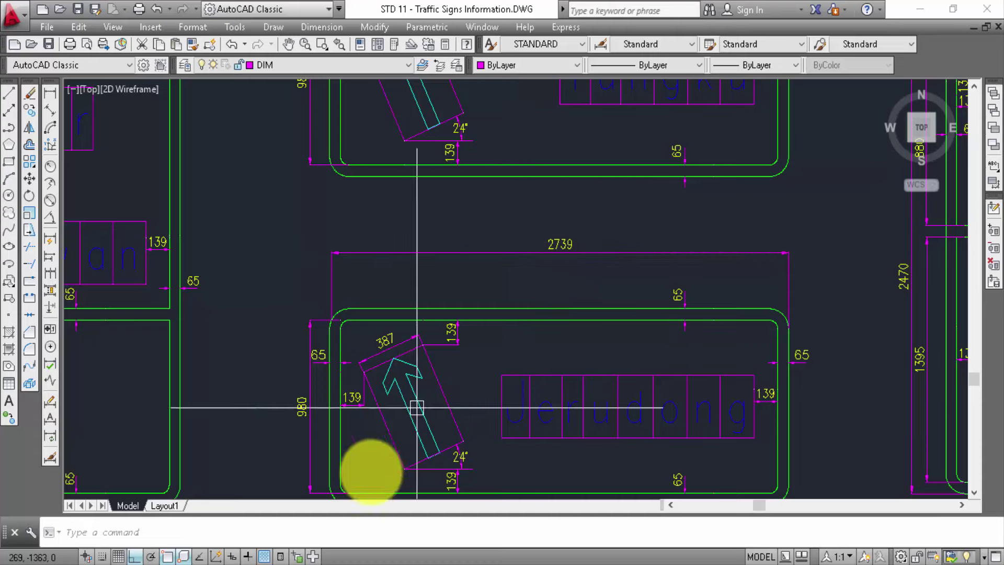
key("ctrl+z")
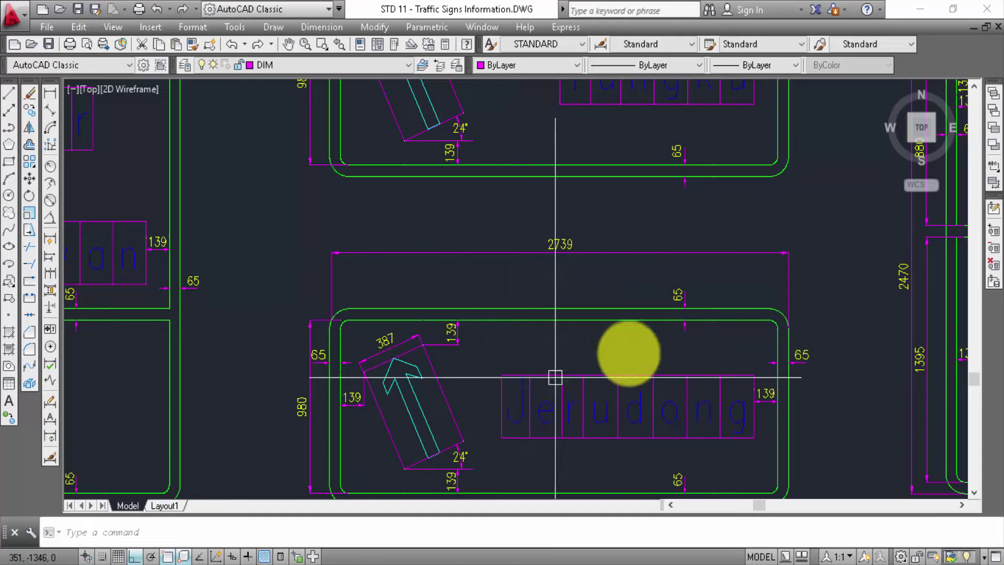
middle_click_drag(644, 418, 492, 435)
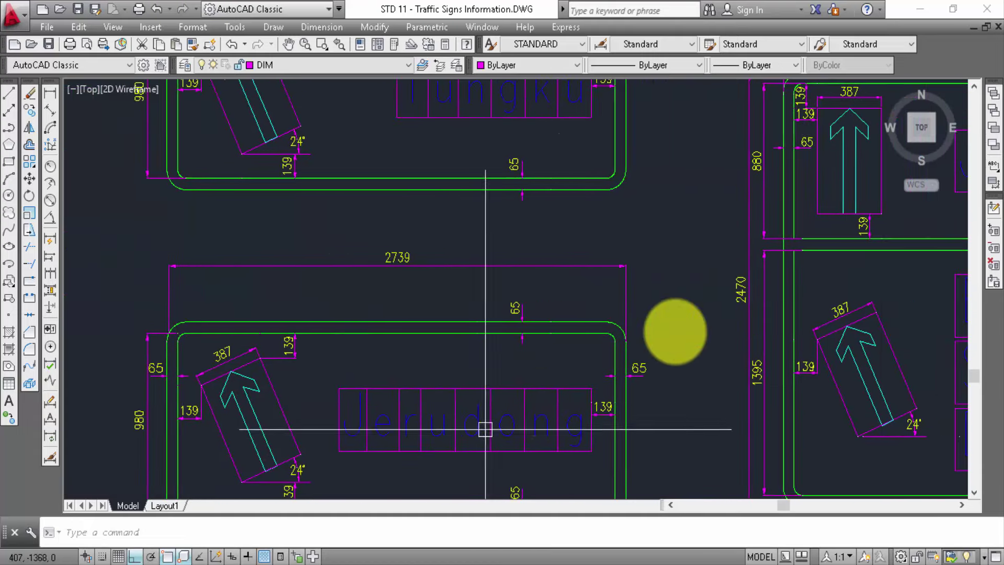
middle_click_drag(700, 343, 374, 333)
Review the Jerudong sign's top and 2751 width, then pan right to the neighbouring sign
scroll(374, 333, "down", 3)
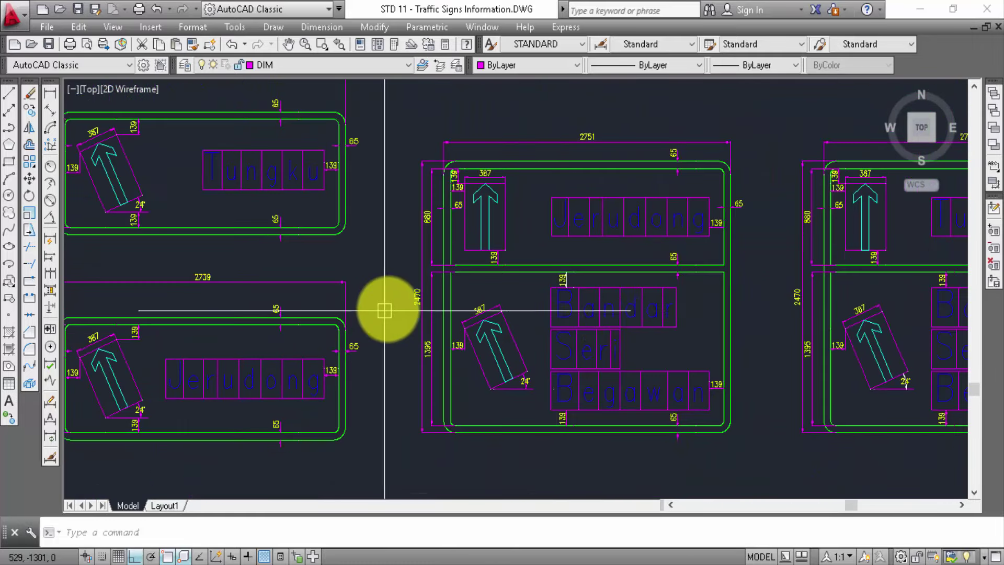
scroll(653, 327, "up", 3)
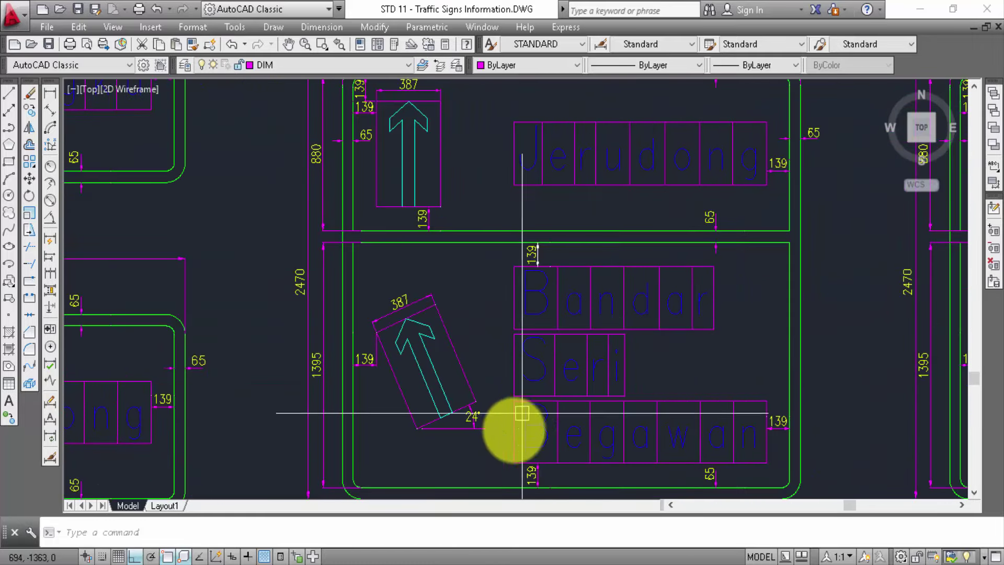
middle_click_drag(503, 304, 498, 352)
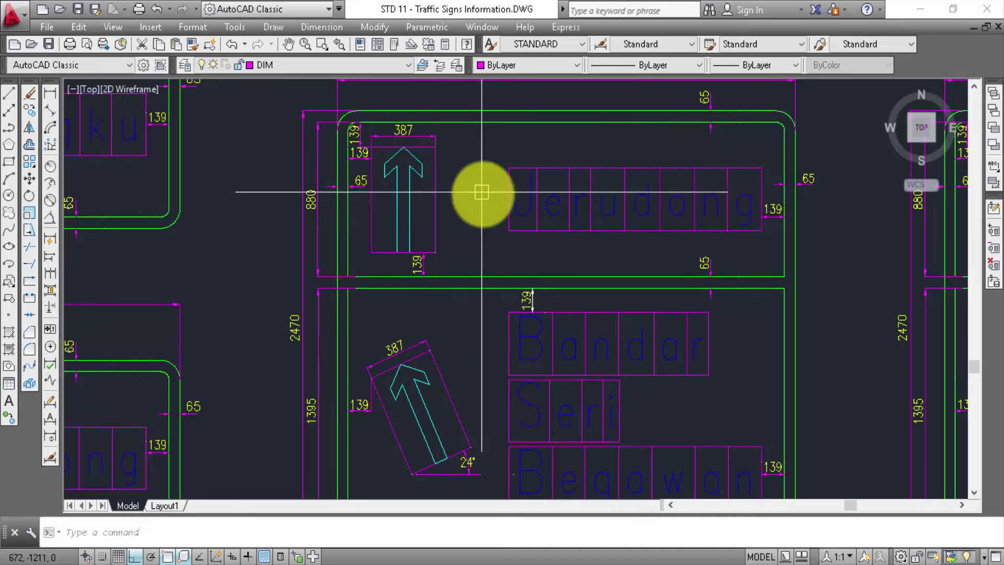
mouse_move(482, 190)
middle_mouse_down()
mouse_move(339, 263)
mouse_move(303, 190)
mouse_move(325, 174)
mouse_move(353, 119)
middle_mouse_up()
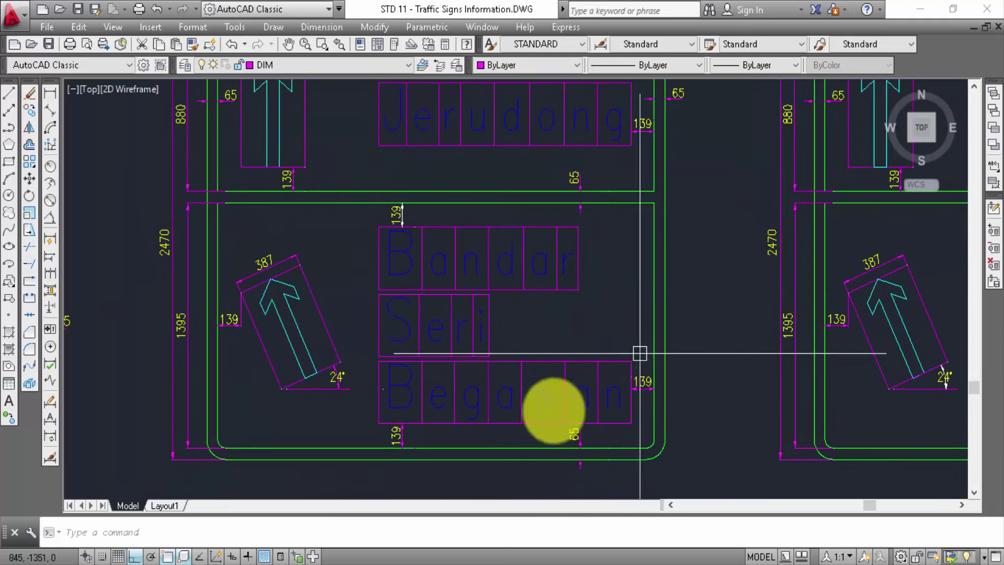
mouse_move(663, 329)
middle_mouse_down()
mouse_move(455, 365)
mouse_move(419, 399)
mouse_move(393, 333)
middle_mouse_up()
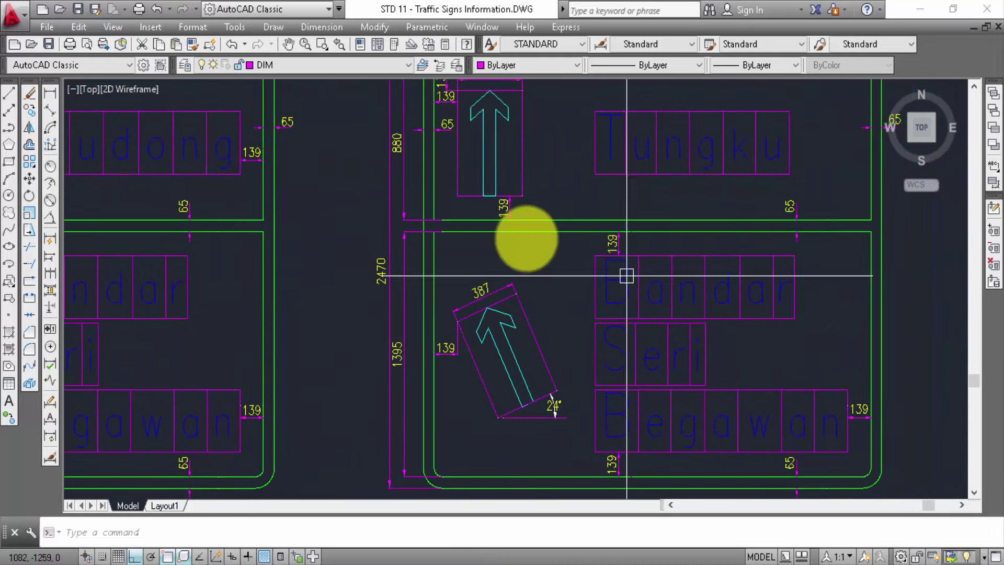
mouse_move(671, 345)
middle_mouse_down()
mouse_move(638, 355)
mouse_move(519, 354)
mouse_move(493, 340)
middle_mouse_up()
Zoom out over all sign layouts, then zoom back in on the two 2751-wide top-row signs
scroll(493, 340, "down", 4)
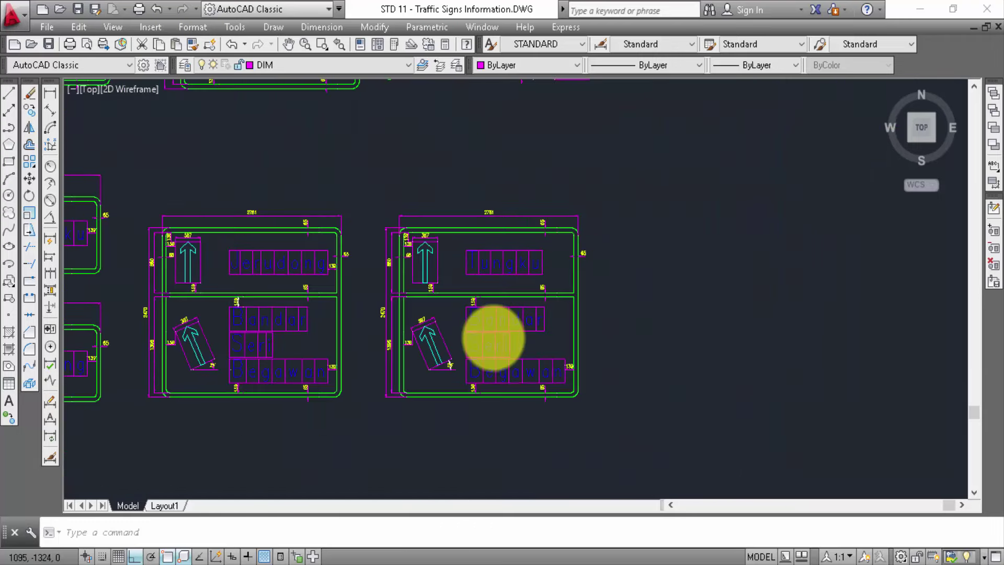
mouse_move(573, 302)
middle_mouse_down()
mouse_move(737, 217)
mouse_move(818, 157)
mouse_move(732, 246)
mouse_move(501, 287)
mouse_move(531, 323)
middle_mouse_up()
scroll(736, 264, "down", 4)
scroll(497, 251, "up", 2)
scroll(511, 273, "up", 2)
scroll(531, 323, "up", 1)
scroll(471, 179, "down", 1)
scroll(475, 182, "up", 3)
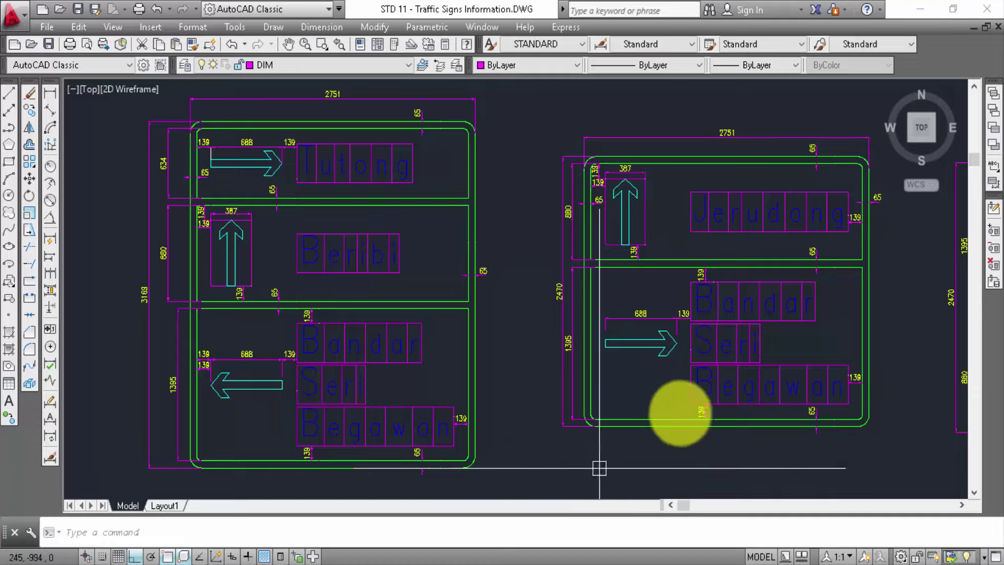
Pan left to the Bandar Seri Begawan–Beribi and Jerudong–Katok signs
middle_click_drag(681, 337, 276, 336)
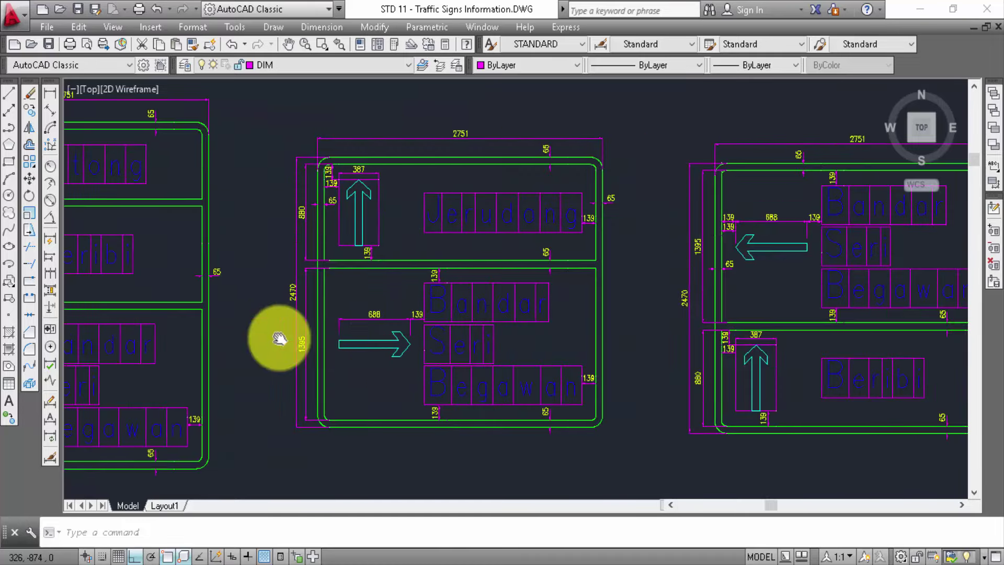
middle_click_drag(754, 335, 352, 336)
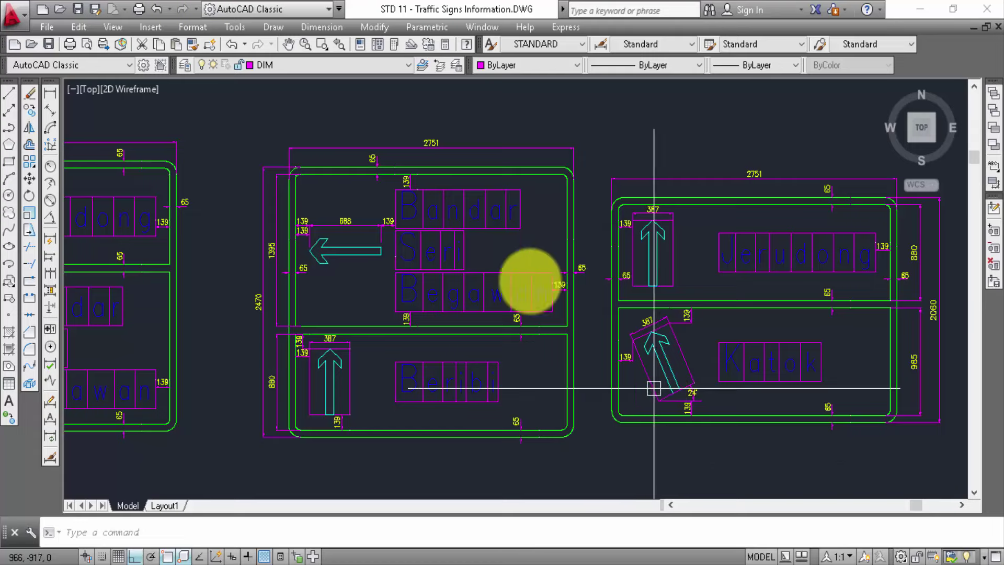
Zoom out to the overview, then back in on the Bandar Seri Begawan–Katok sign near Tungku
scroll(560, 218, "down", 5)
scroll(462, 290, "down", 2)
scroll(462, 290, "up", 2)
scroll(425, 302, "up", 5)
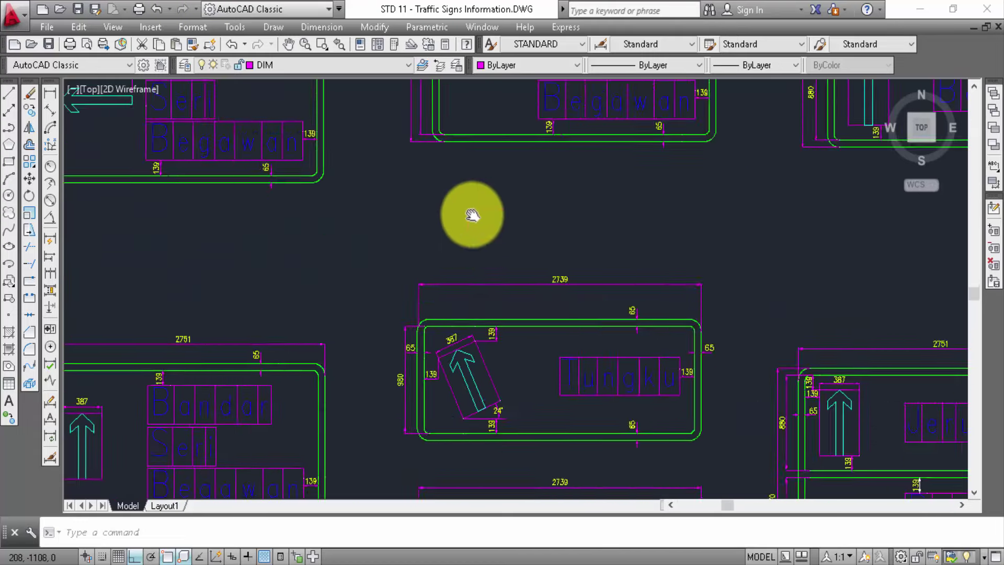
middle_click_drag(464, 213, 467, 265)
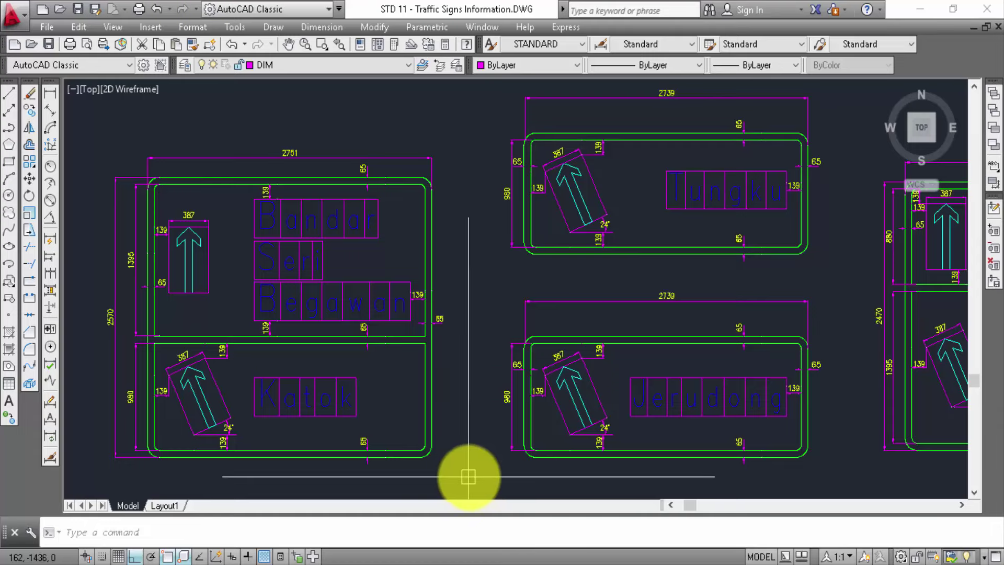
Pan left to show the Jerudong and Tungku Bandar Seri Begawan signs side by side
middle_click_drag(579, 477, 262, 464)
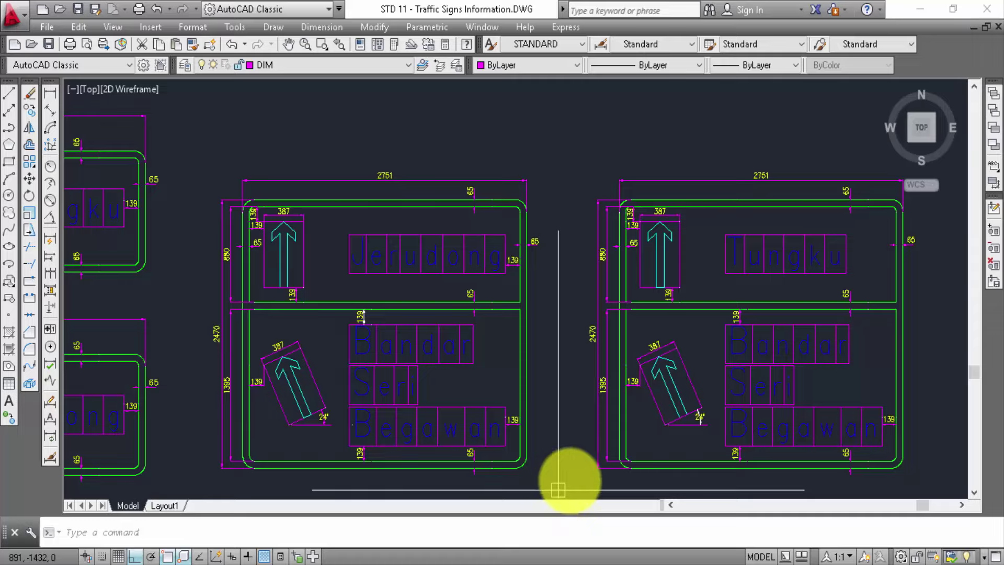
Zoom out over all sign layouts, then pan into the empty space above them
scroll(559, 463, "down", 5)
middle_click_drag(560, 370, 555, 408)
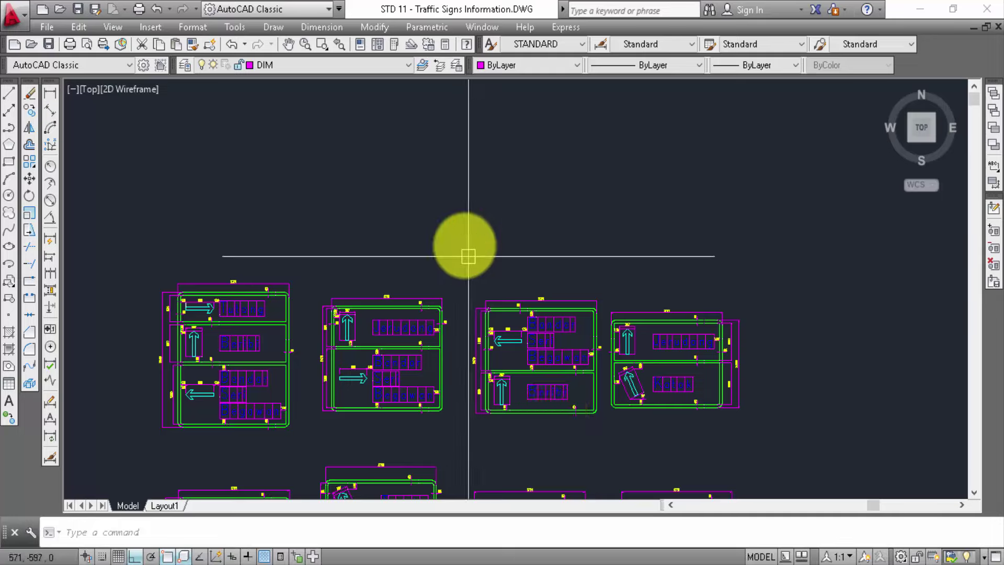
scroll(464, 245, "up", 5)
mouse_move(464, 243)
middle_mouse_down()
mouse_move(515, 268)
mouse_move(517, 257)
middle_mouse_up()
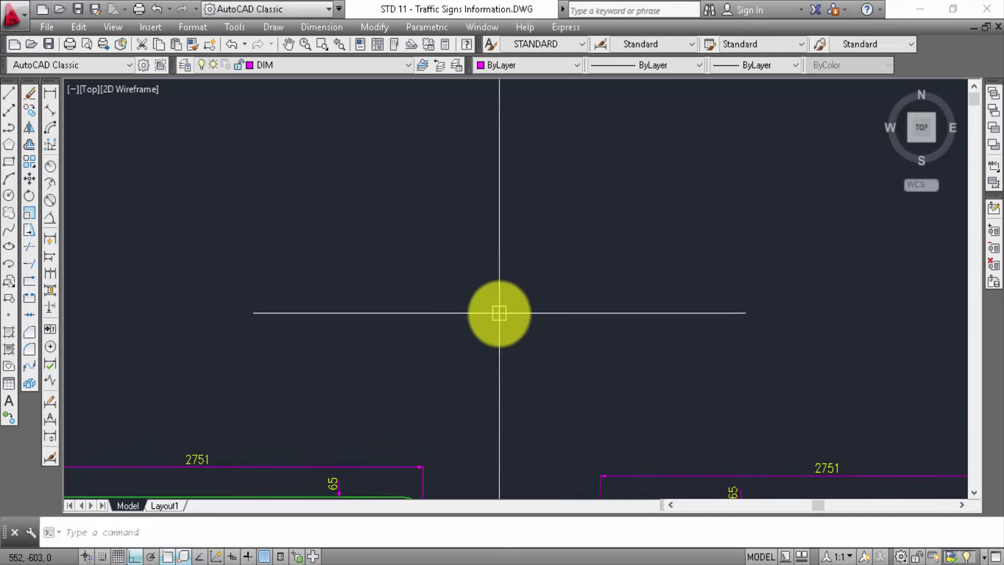
middle_click_drag(499, 313, 509, 319)
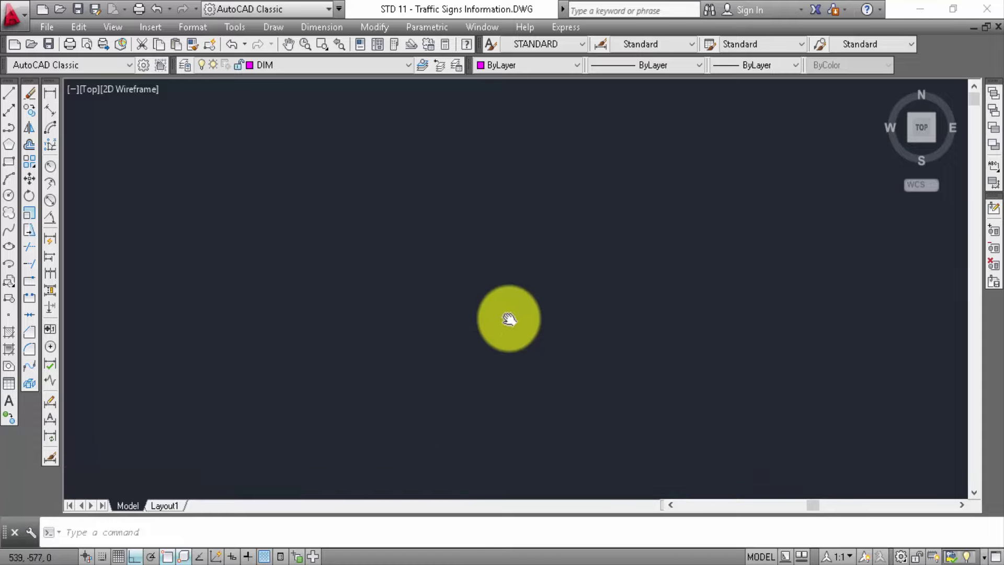